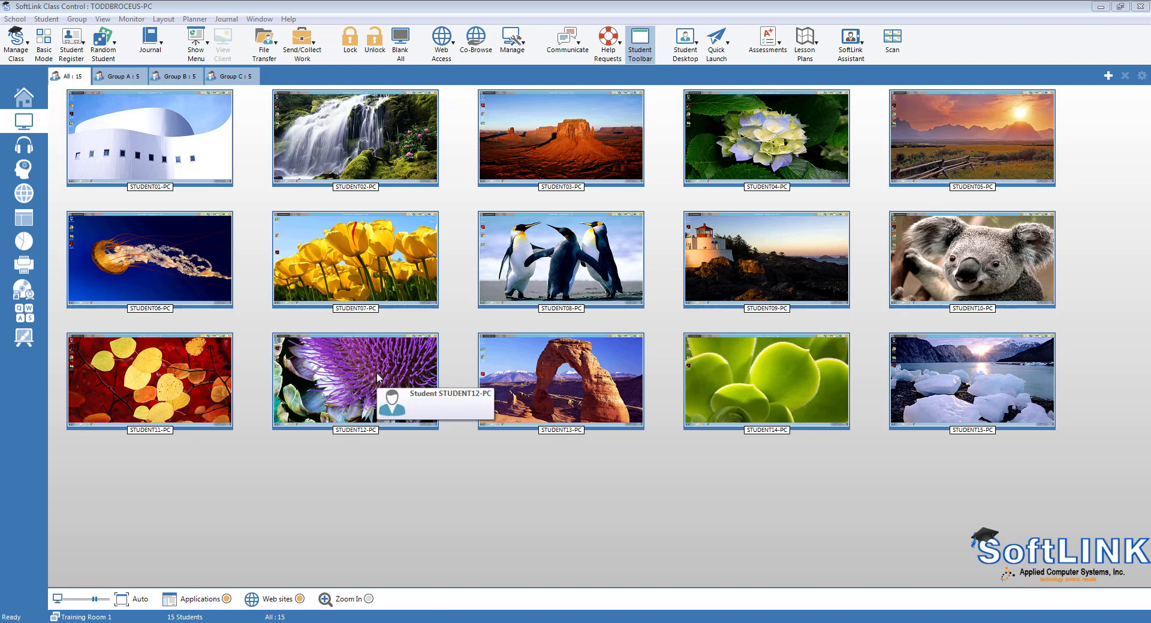
Step: Open STUDENT13-PC's desktop in Control view mode and test it by toggling its Start menu
{"action": "double_click", "coordinate": [525, 360]}
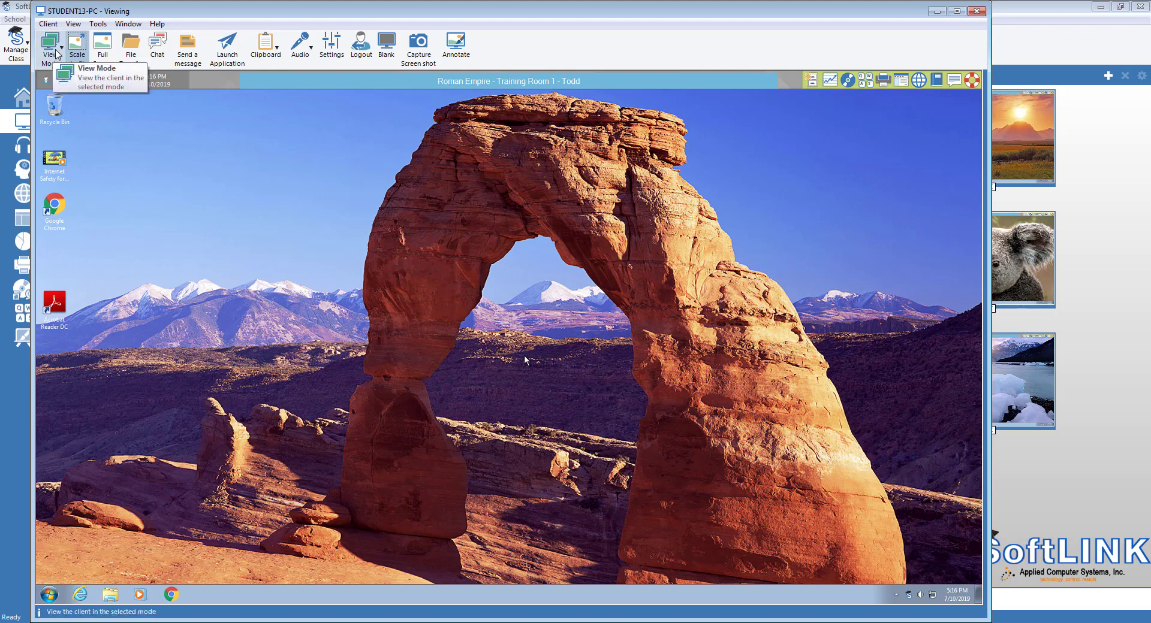
{"action": "left_click", "coordinate": [56, 51]}
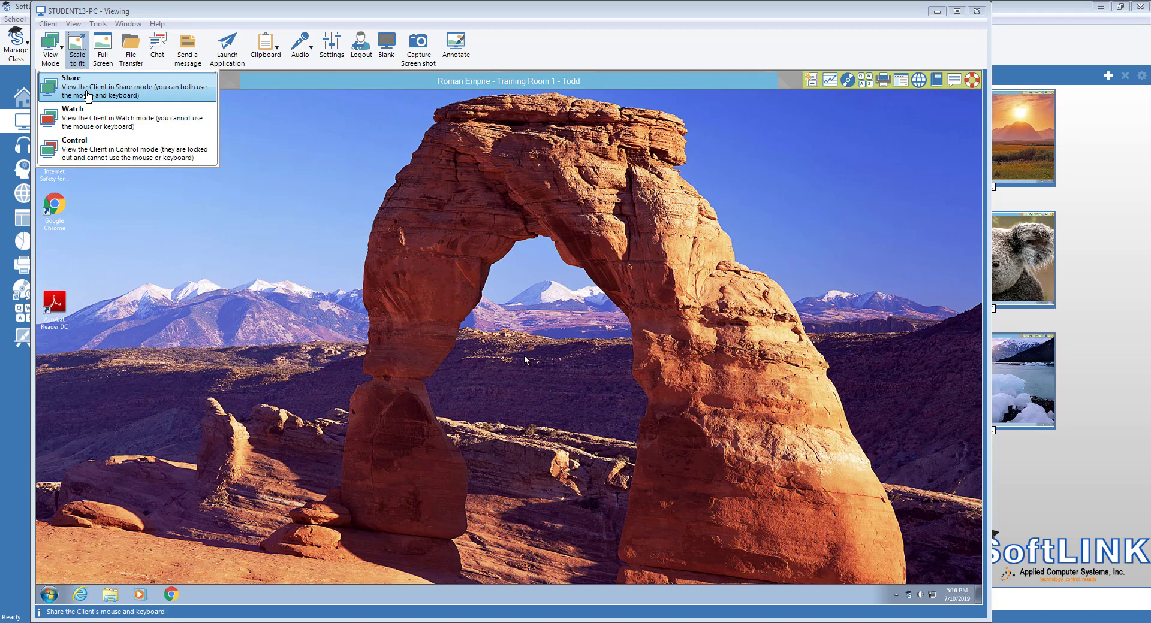
{"action": "left_click", "coordinate": [90, 156]}
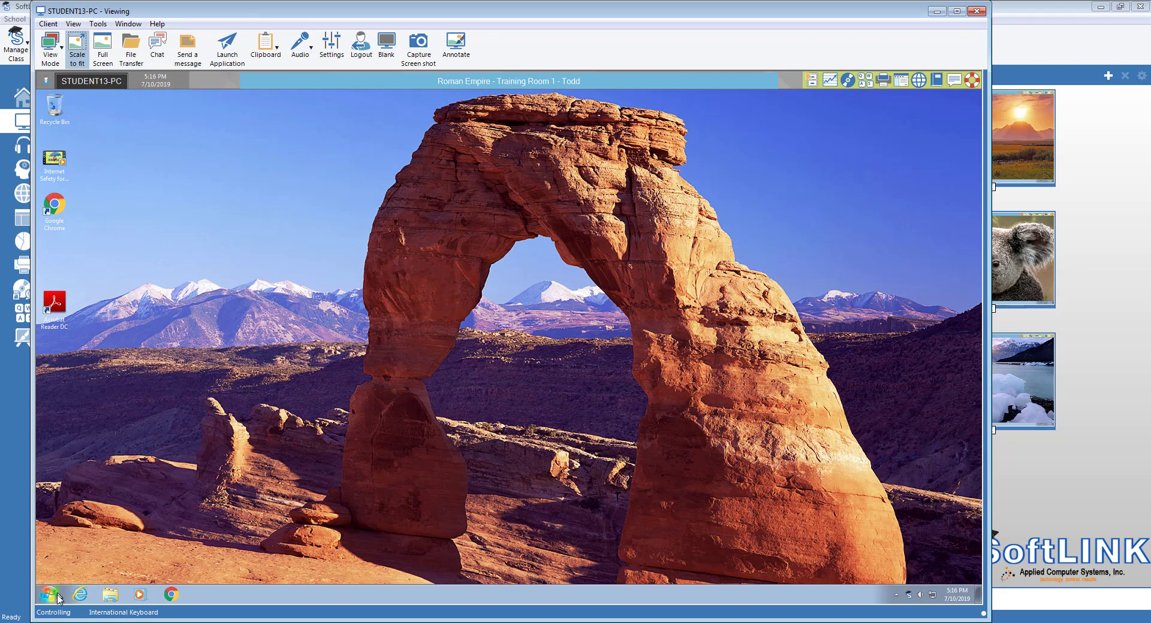
{"action": "left_click", "coordinate": [50, 594]}
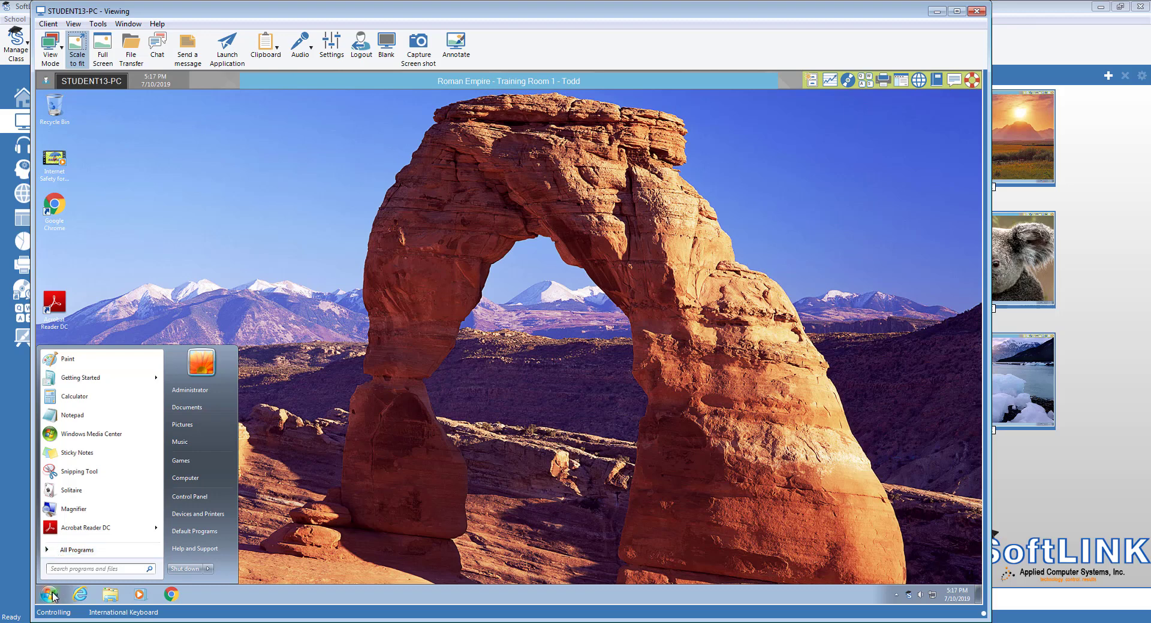
{"action": "left_click", "coordinate": [53, 595]}
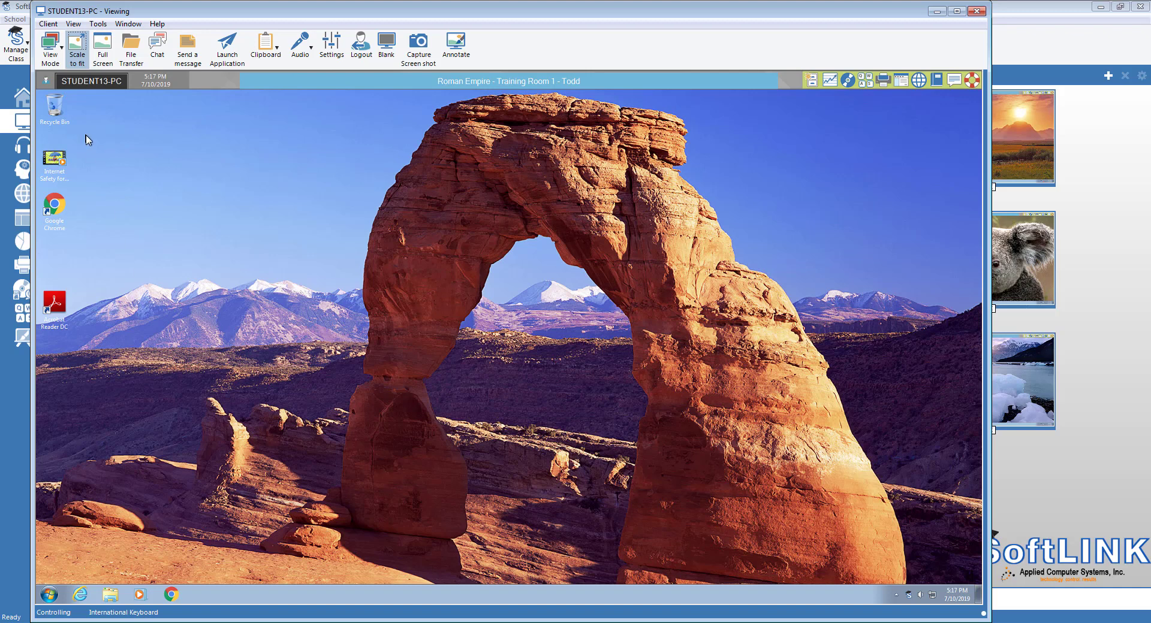
Step: Close the STUDENT13-PC remote control window to return to the 15-student grid
{"action": "left_click", "coordinate": [55, 52]}
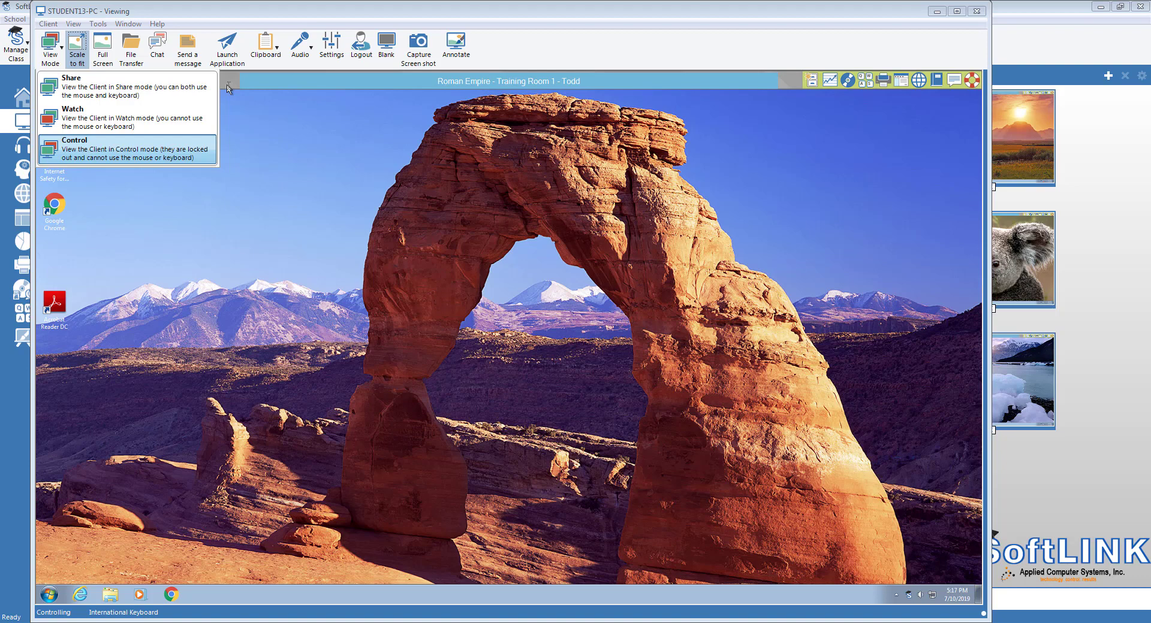
{"action": "left_click", "coordinate": [976, 11]}
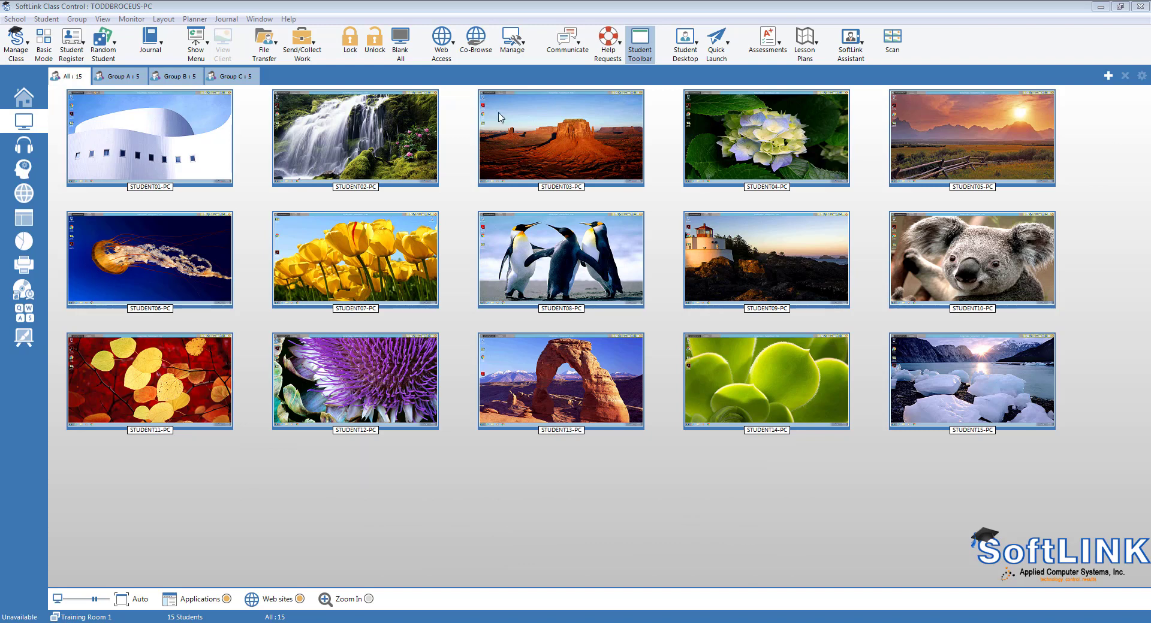
Step: Start showing the teacher's desktop to all students with the display mode toggled
{"action": "left_click", "coordinate": [210, 50]}
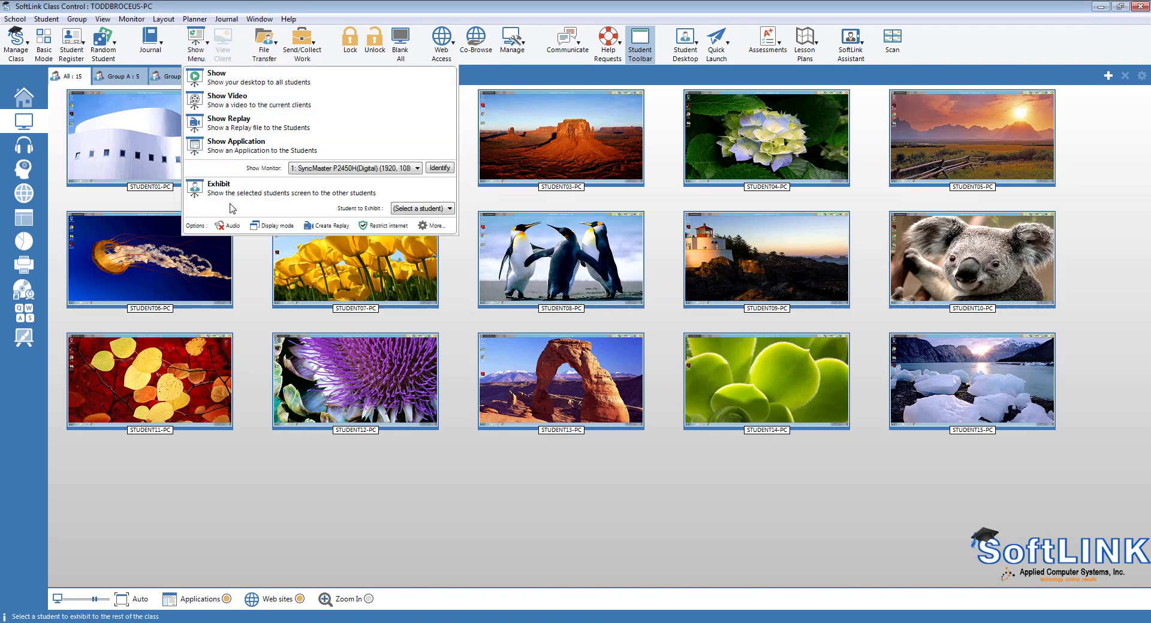
{"action": "left_click", "coordinate": [274, 231]}
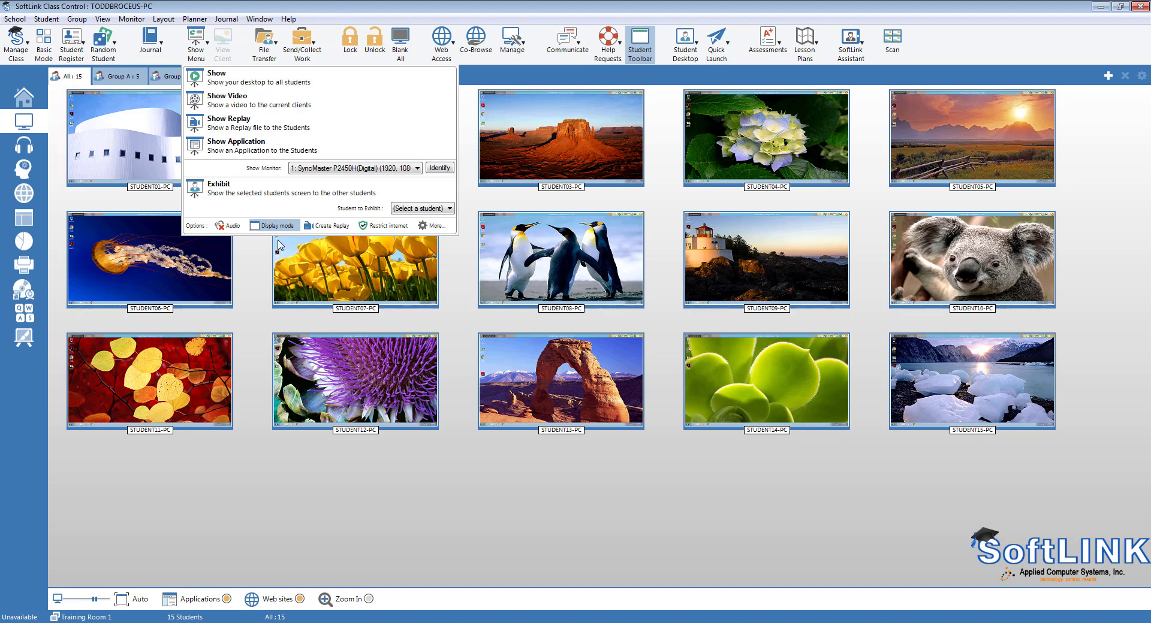
{"action": "left_click", "coordinate": [253, 84]}
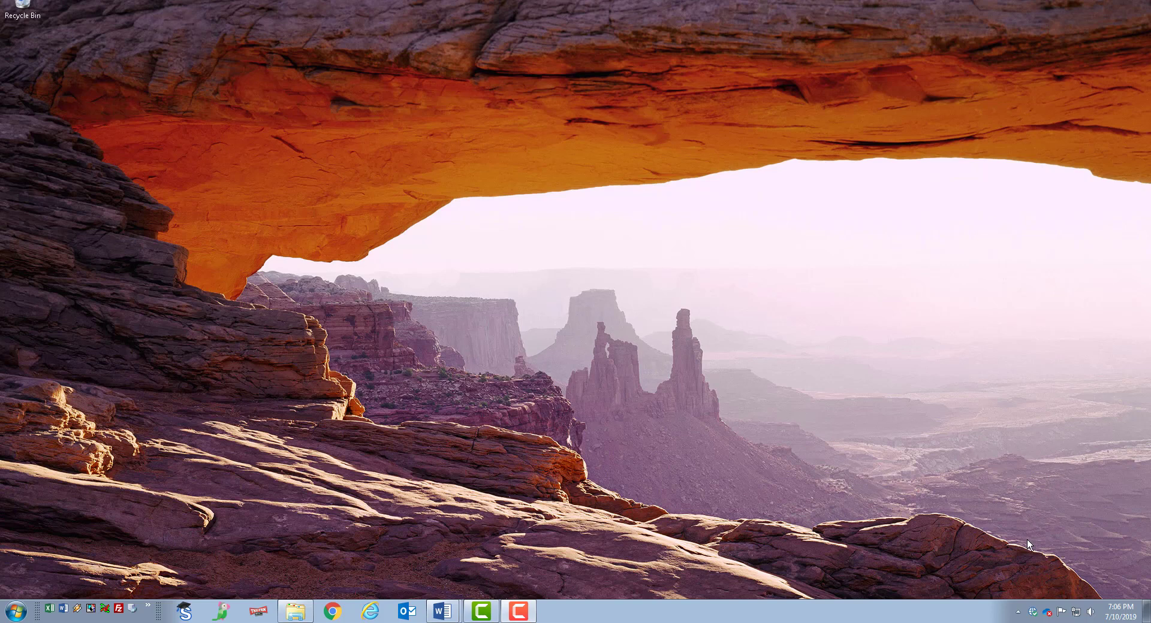
Step: End the running show using the SoftLink tray icon's menu
{"action": "left_click", "coordinate": [1018, 612]}
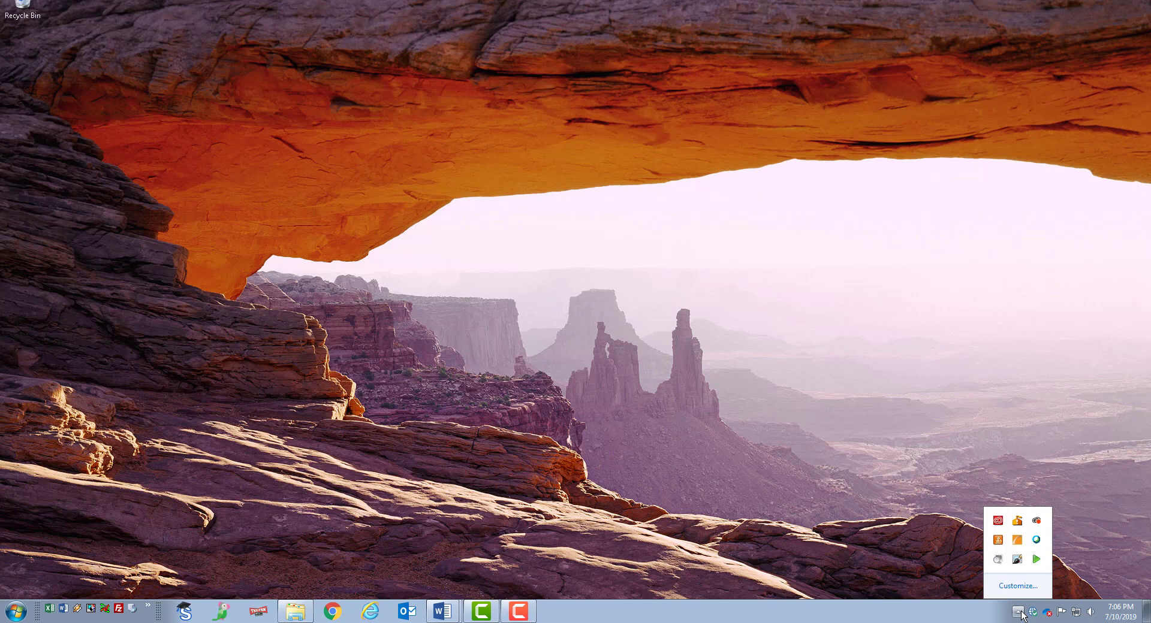
{"action": "right_click", "coordinate": [1036, 561]}
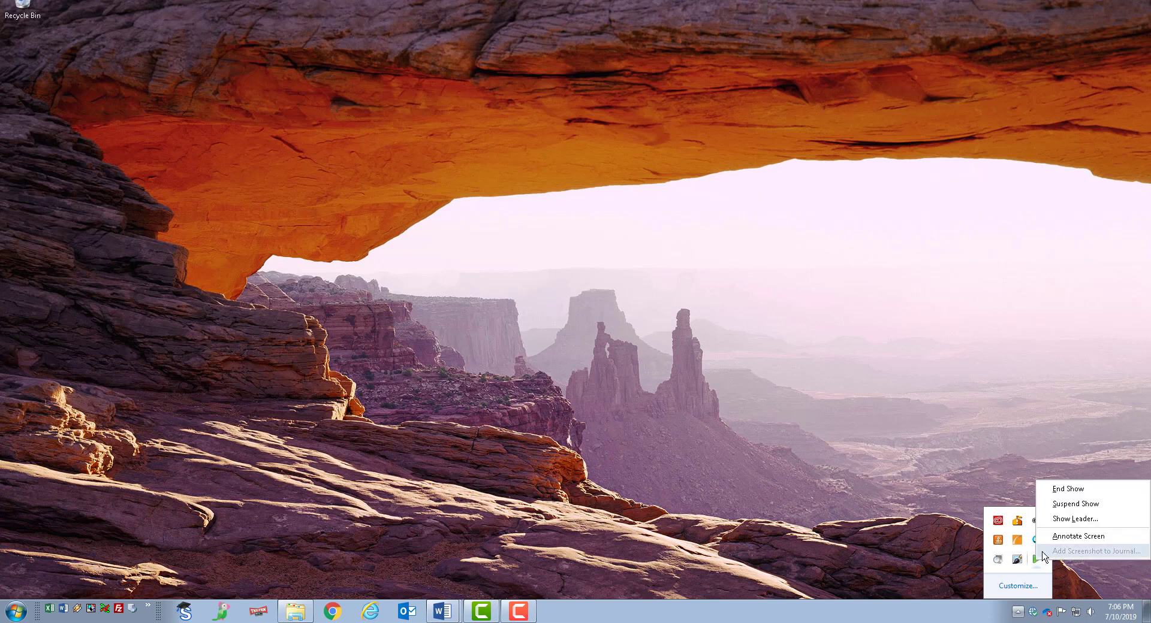
{"action": "left_click", "coordinate": [1066, 495]}
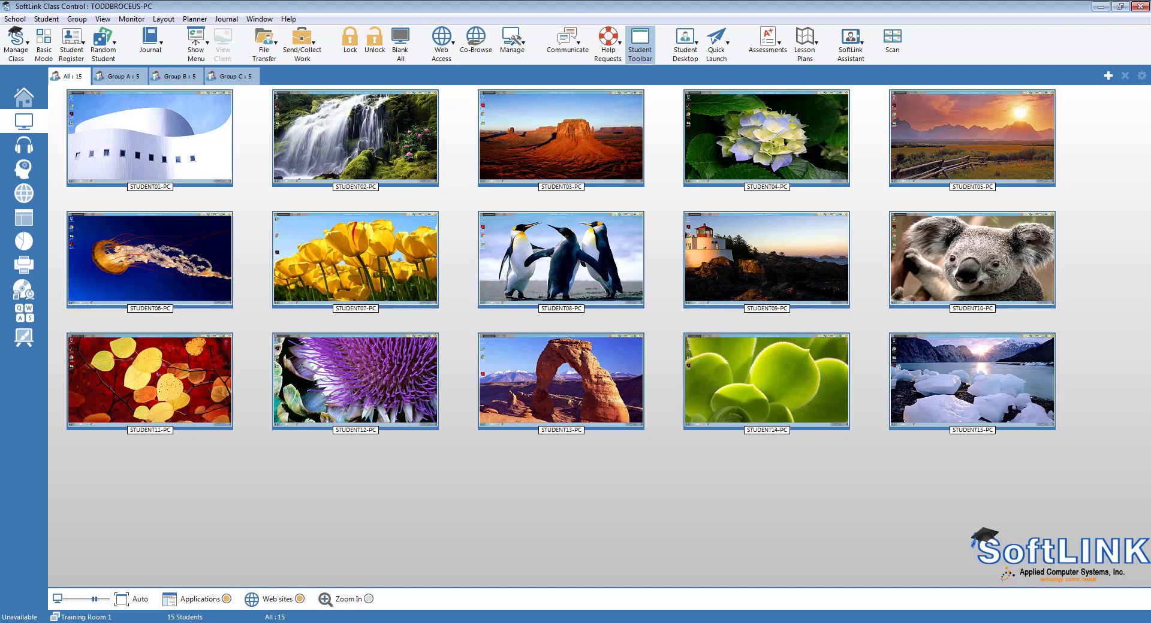
Step: Blank all 15 student screens with Blank All
{"action": "left_click", "coordinate": [402, 44]}
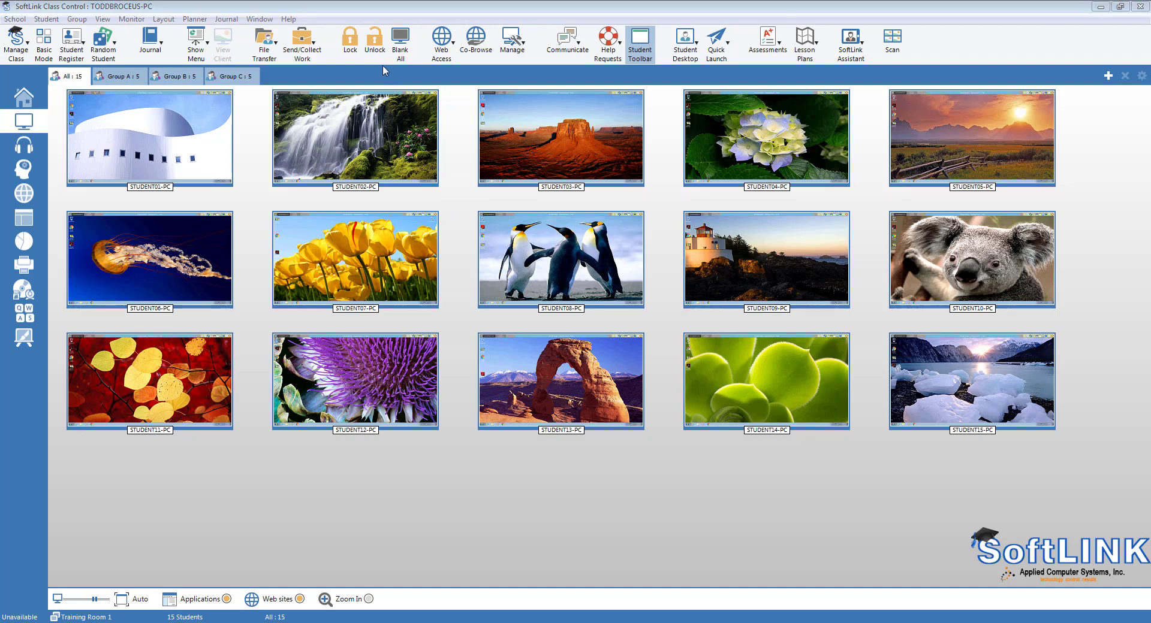
{"action": "left_click", "coordinate": [356, 50]}
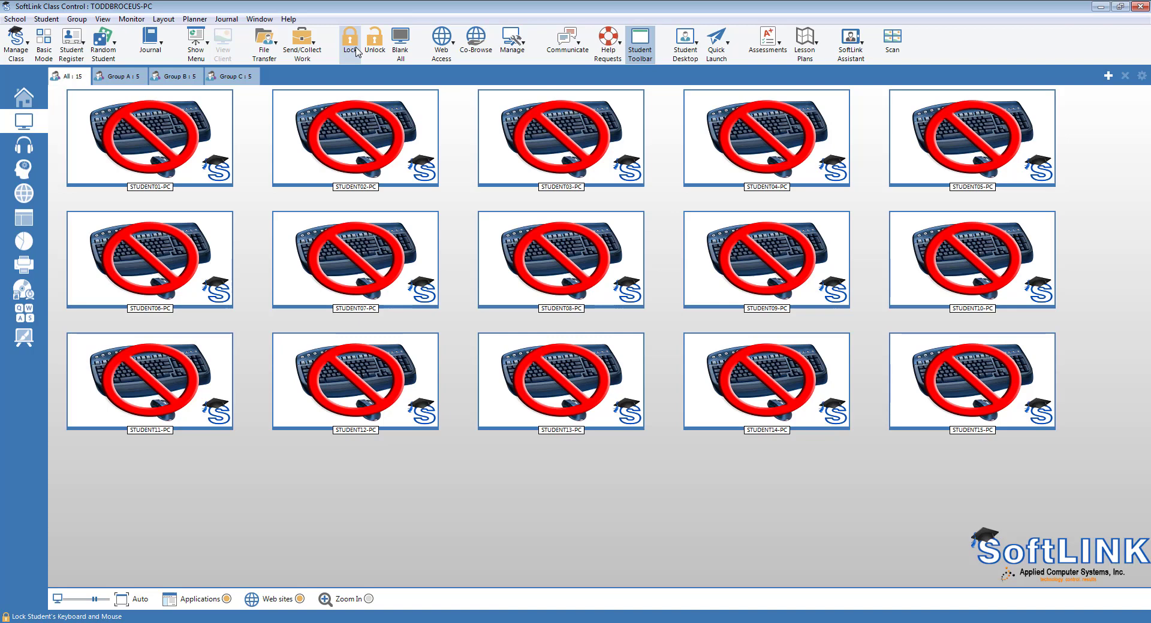
{"action": "left_click", "coordinate": [363, 46]}
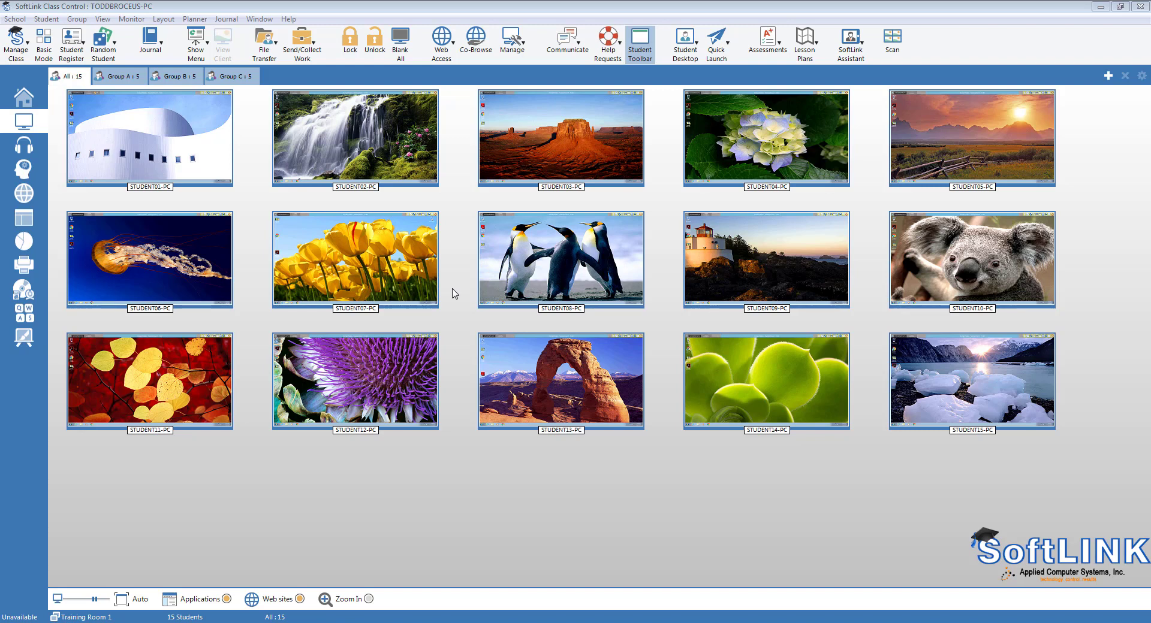
Step: Lock keyboard and mouse on STUDENT02, 03, 09, 11 and 14, then clear the selection
{"action": "left_click", "coordinate": [206, 375]}
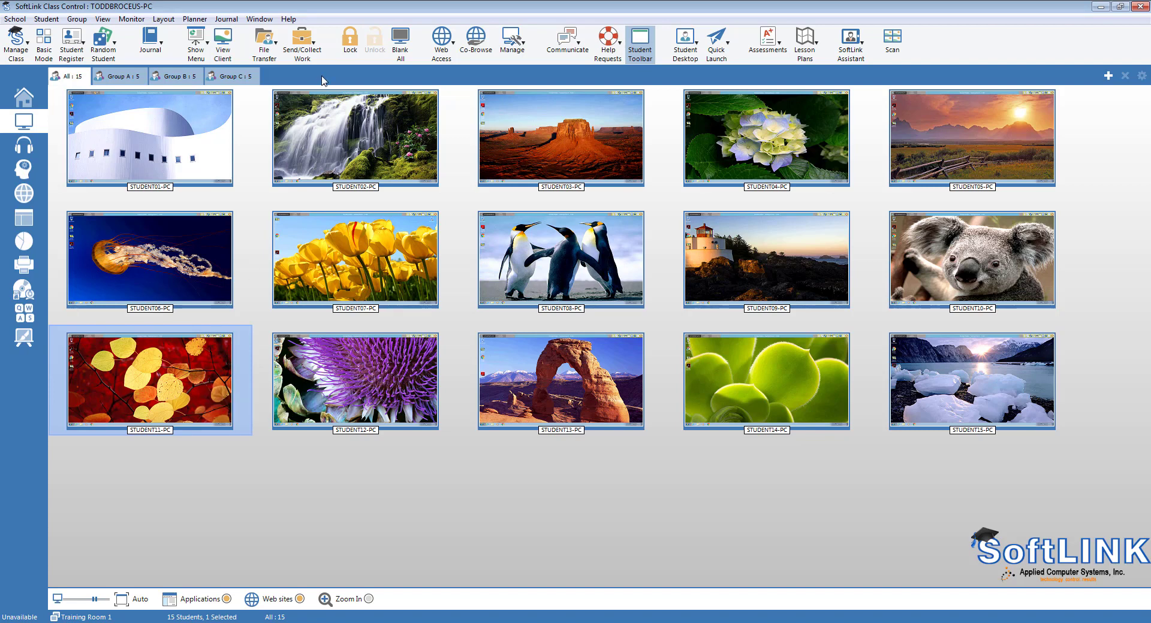
{"action": "left_click", "coordinate": [348, 43]}
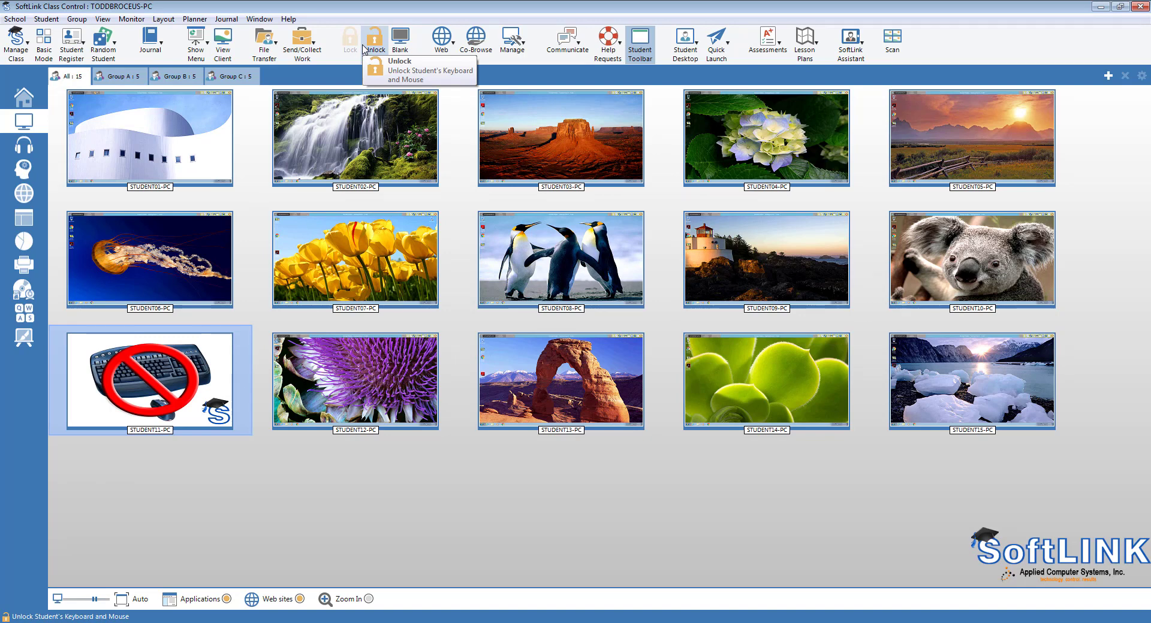
{"action": "left_click", "coordinate": [361, 120], "text": "ctrl"}
{"action": "left_click", "coordinate": [515, 139], "text": "ctrl"}
{"action": "left_click", "coordinate": [706, 248], "text": "ctrl"}
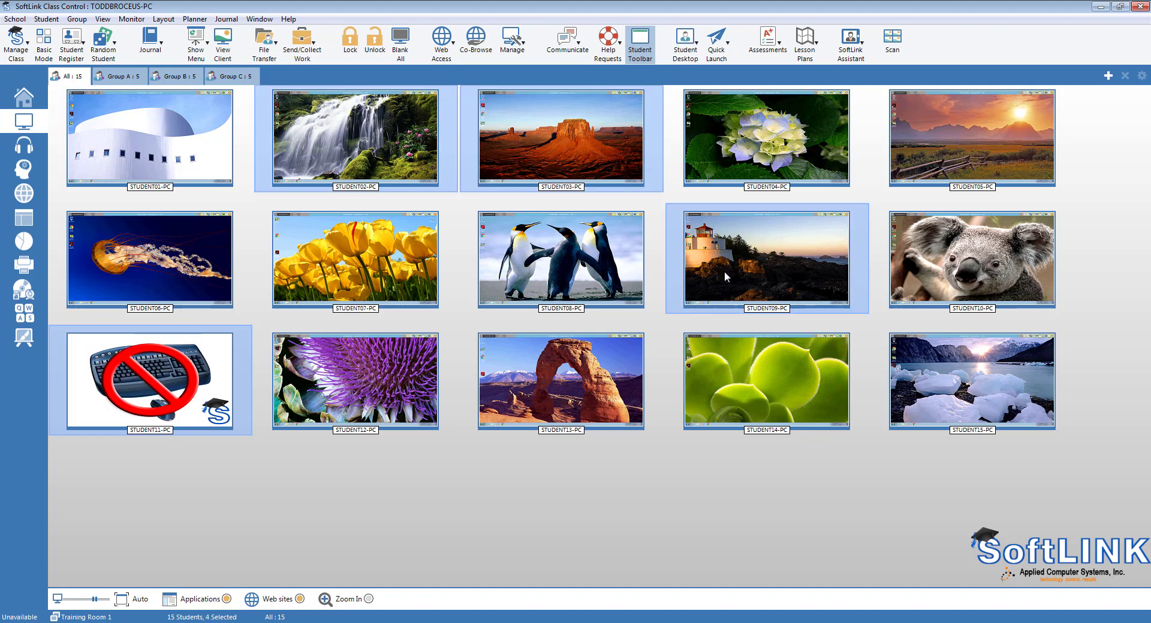
{"action": "left_click", "coordinate": [774, 375], "text": "ctrl"}
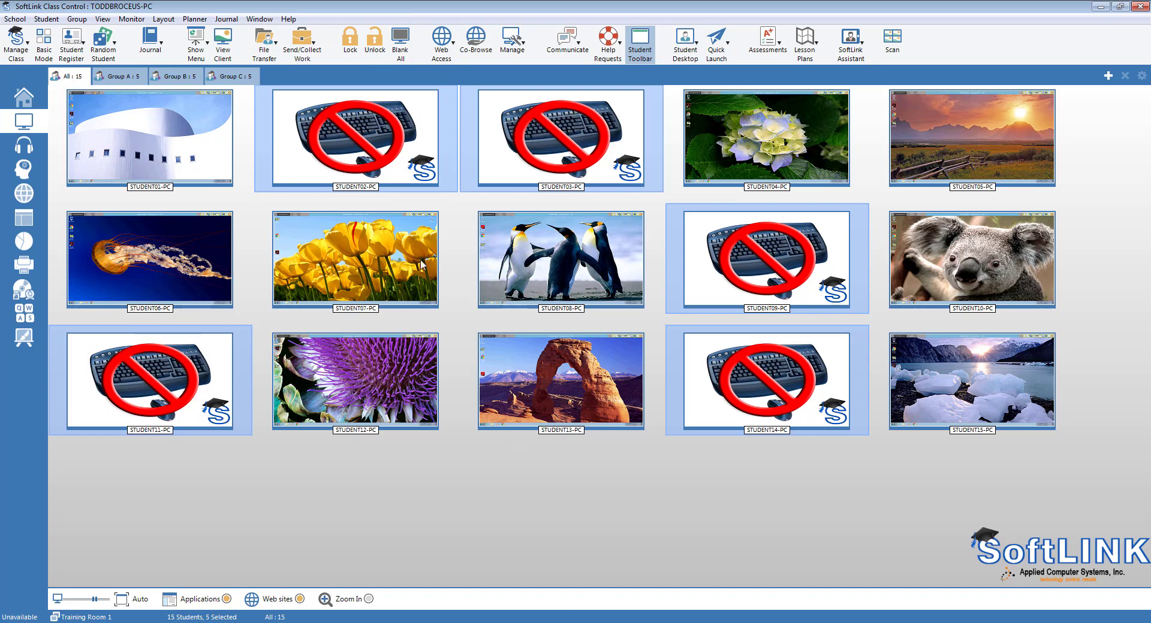
{"action": "left_click", "coordinate": [406, 484]}
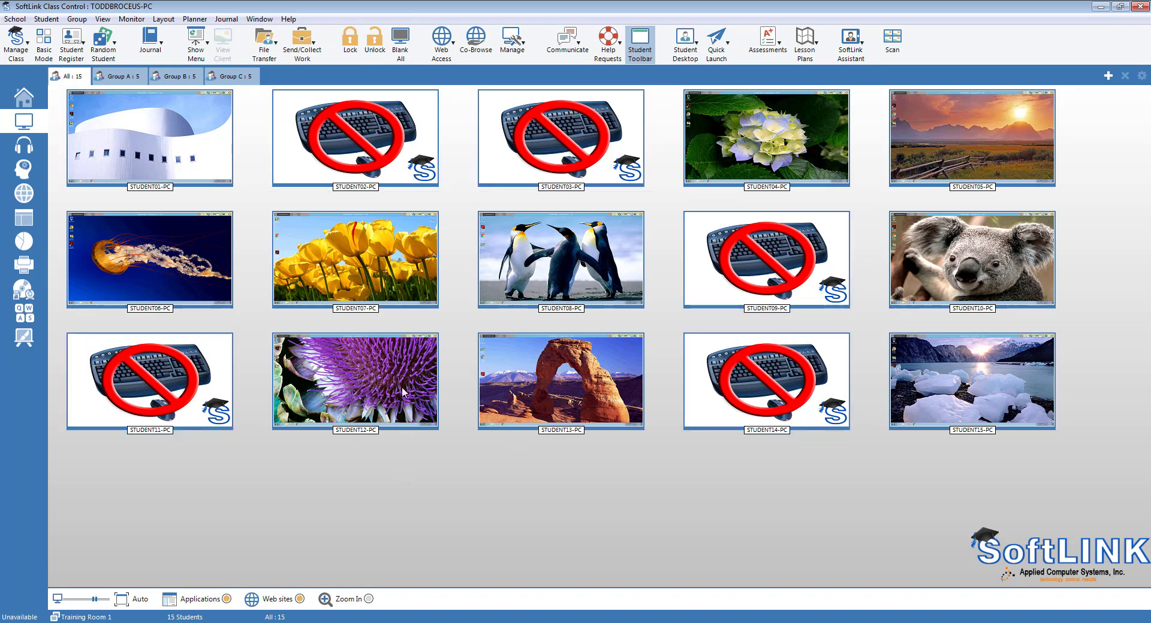
Step: Unlock STUDENT02, 03, 09, 11 and 14 so all 15 computers are usable
{"action": "left_click", "coordinate": [384, 56]}
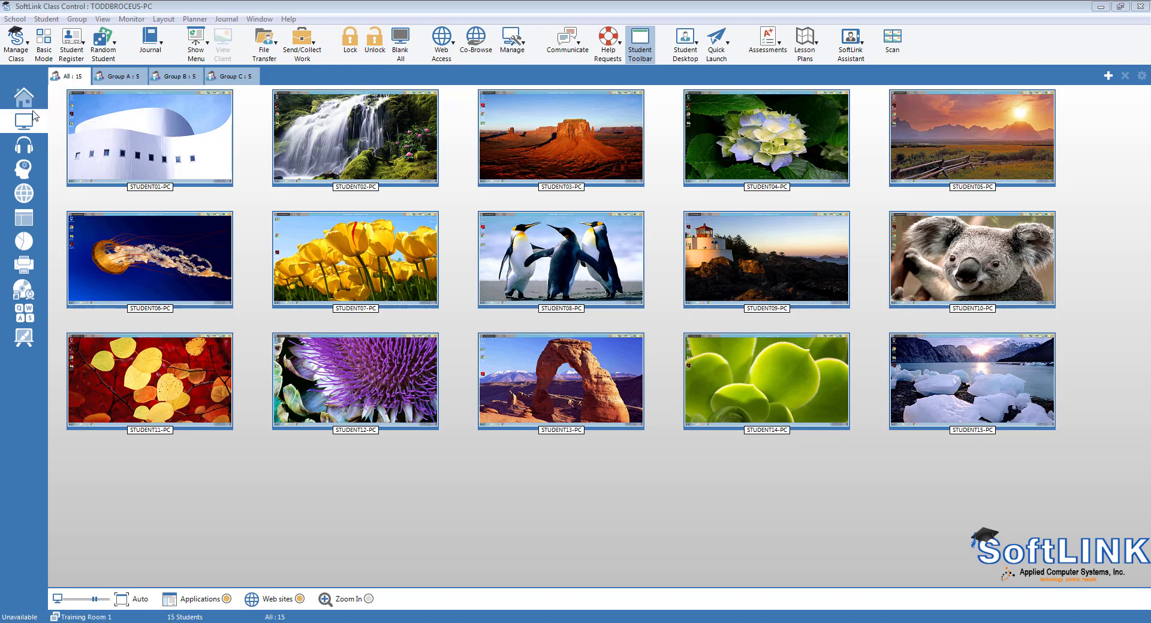
{"action": "left_click", "coordinate": [24, 242]}
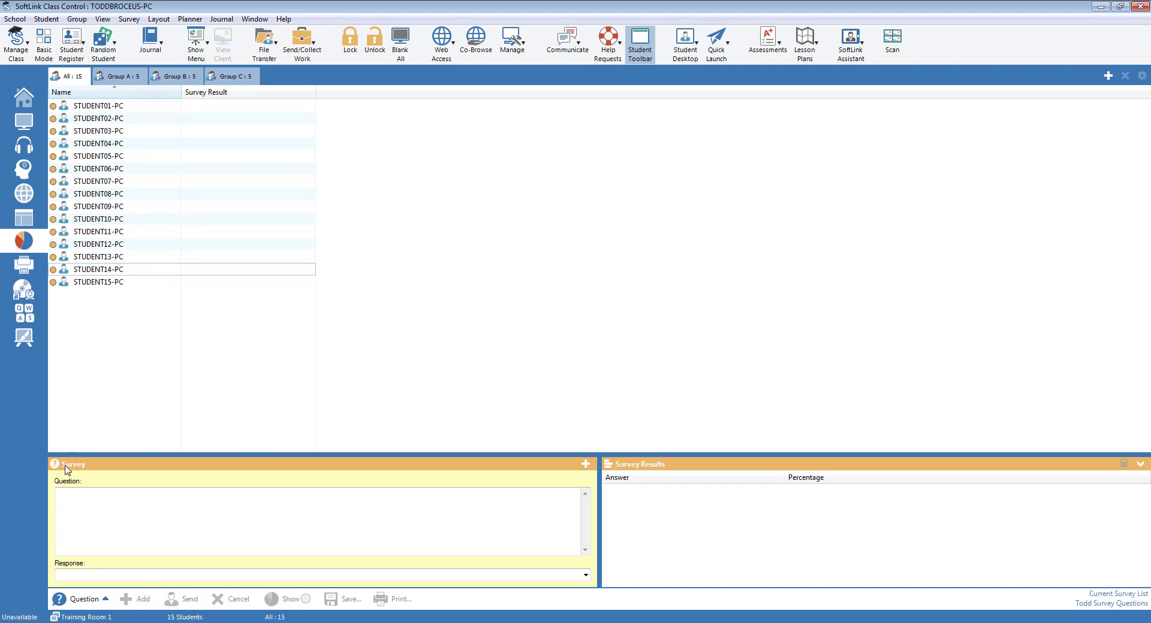
Step: Open Select Survey and type the new question 'Who did not sign the declaration of independence'
{"action": "mouse_move", "coordinate": [66, 471]}
{"action": "left_click", "coordinate": [585, 465]}
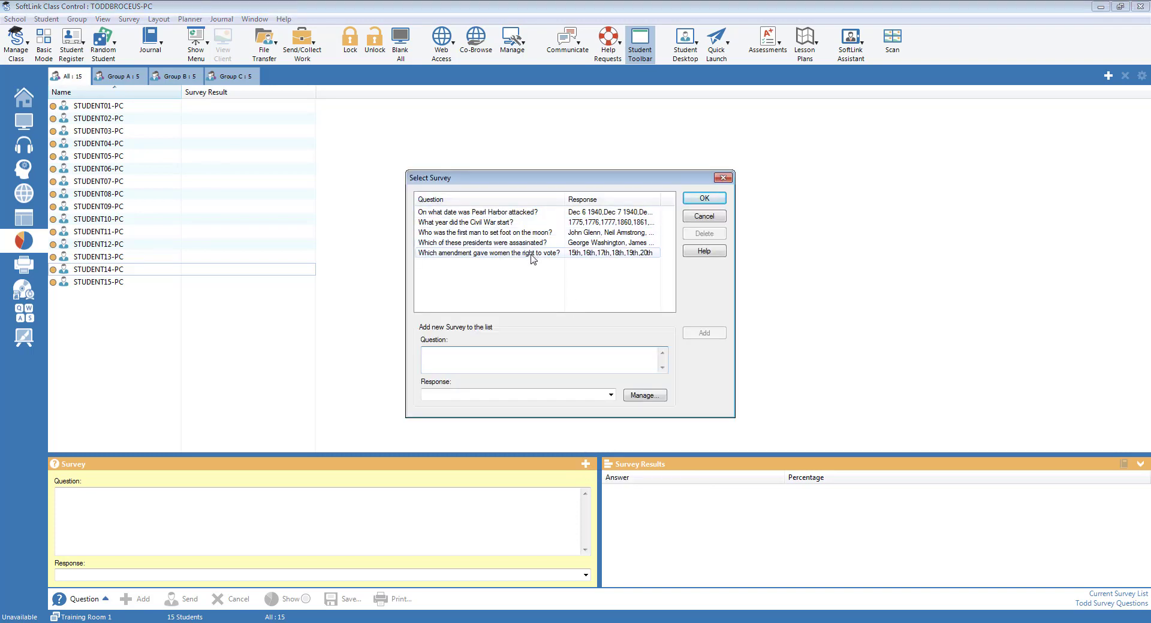
{"action": "left_click", "coordinate": [69, 502]}
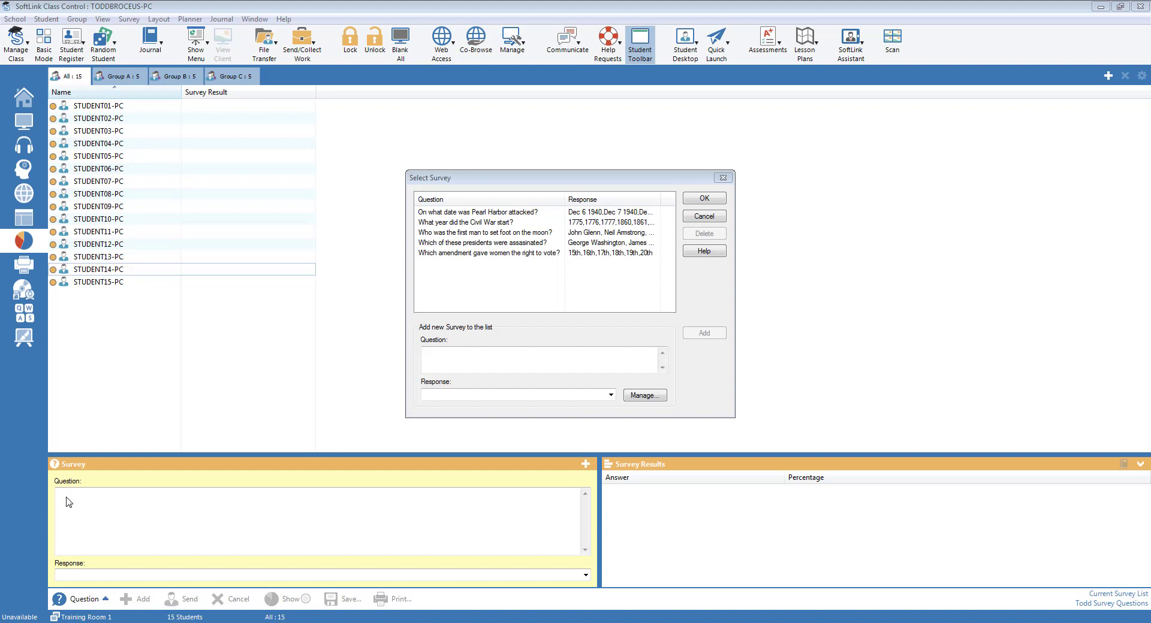
{"action": "left_click", "coordinate": [466, 364]}
{"action": "type", "text": "W"}
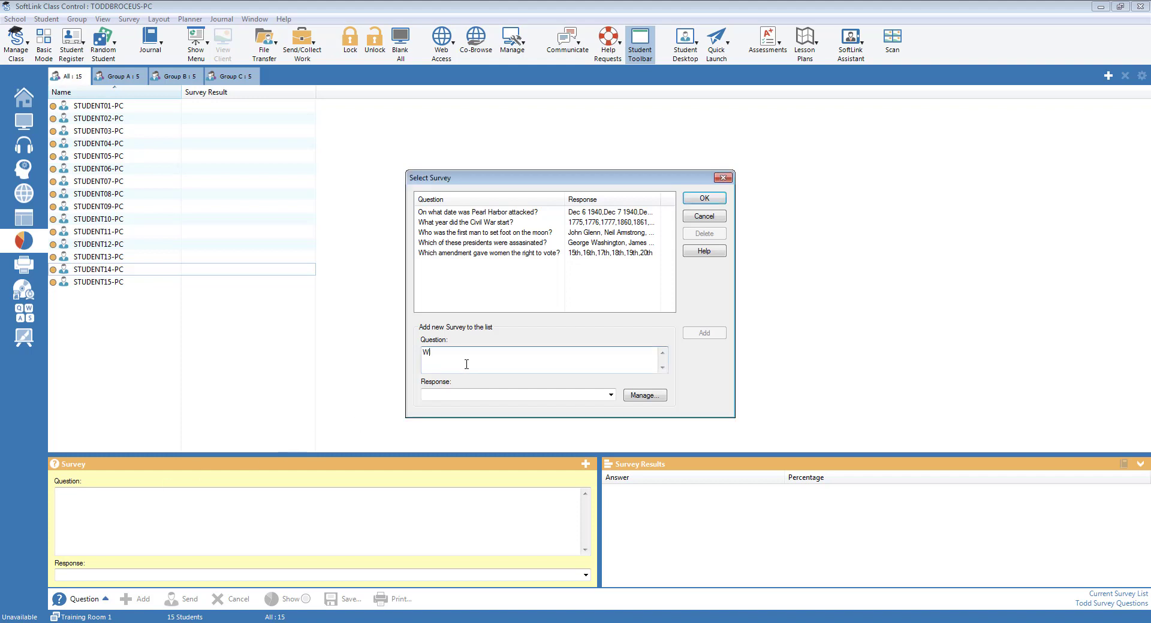
{"action": "type", "text": "ho did not sig"}
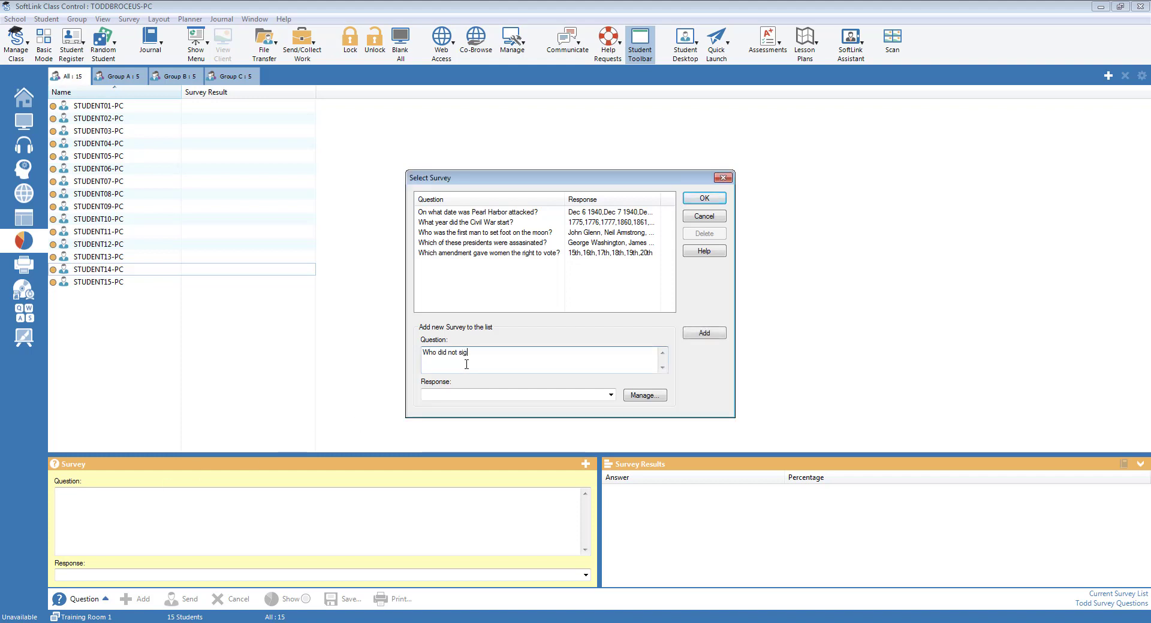
{"action": "type", "text": "n the declaration of independ"}
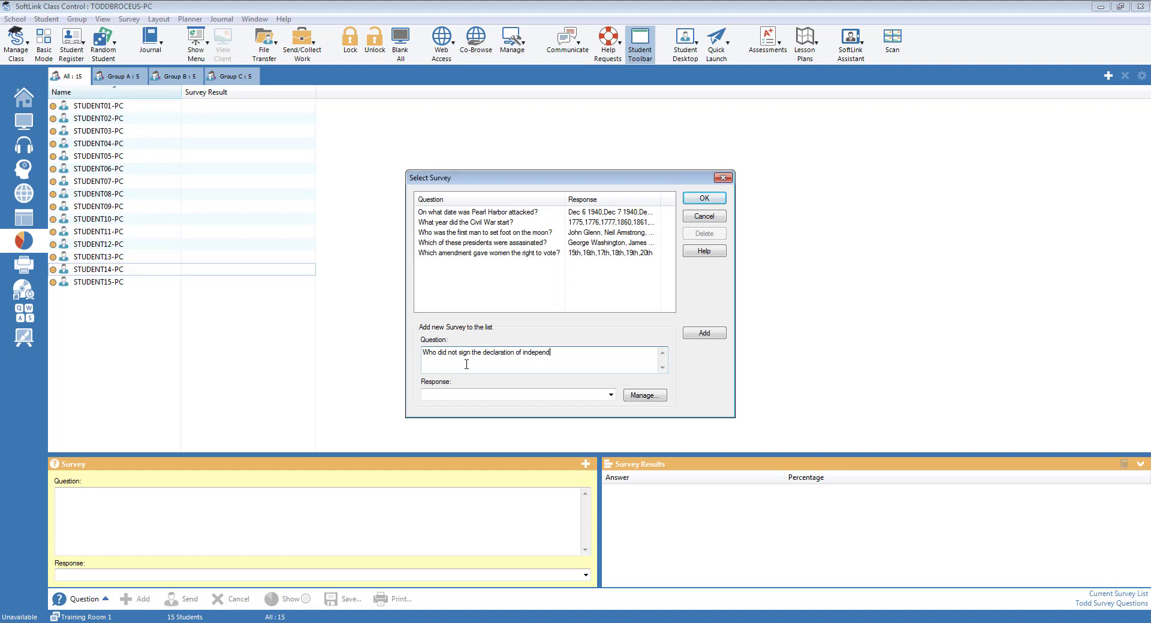
{"action": "type", "text": "ence"}
Step: Correct the capitalisation to 'Declaration of Independence' and move to the response box
{"action": "key", "text": "BackSpace"}
{"action": "key", "text": "BackSpace"}
{"action": "type", "text": "D"}
{"action": "key", "text": "Left"}
{"action": "key", "text": "Right"}
{"action": "key", "text": "Delete"}
{"action": "type", "text": "I"}
{"action": "left_click", "coordinate": [436, 393]}
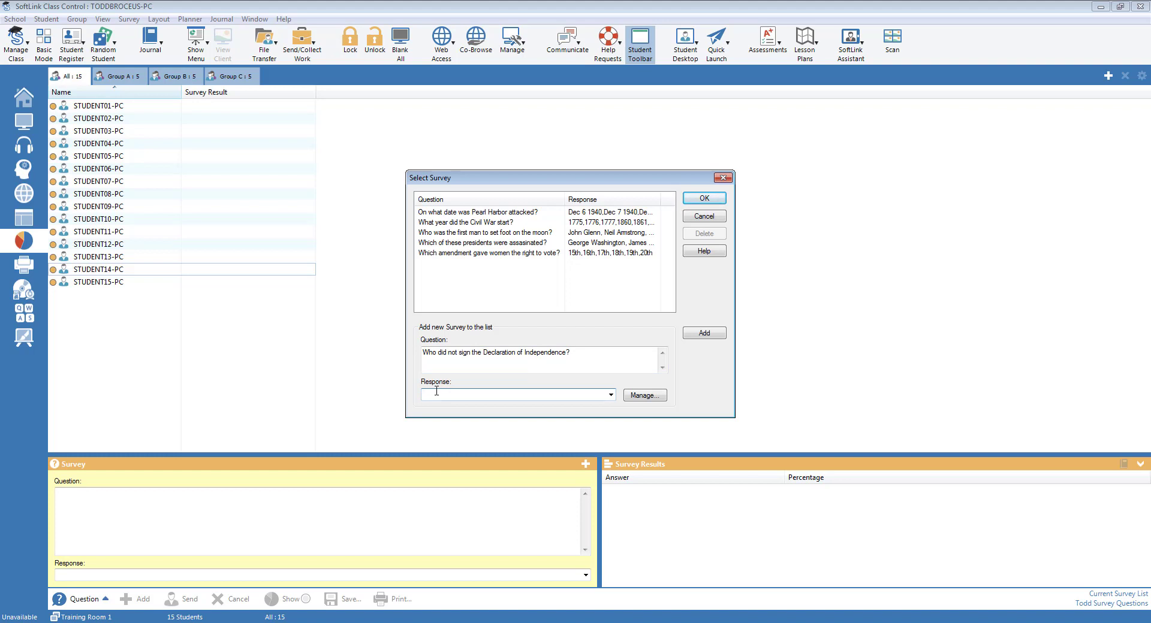
Step: Add answers Benjamin Franklin, John Hancock, Thomas Jefferson, John Dickenson, James Smith and select the new row
{"action": "type", "text": "Benja"}
{"action": "type", "text": "min Franklin,John Hancock, Thomas Jefferson, John Dick"}
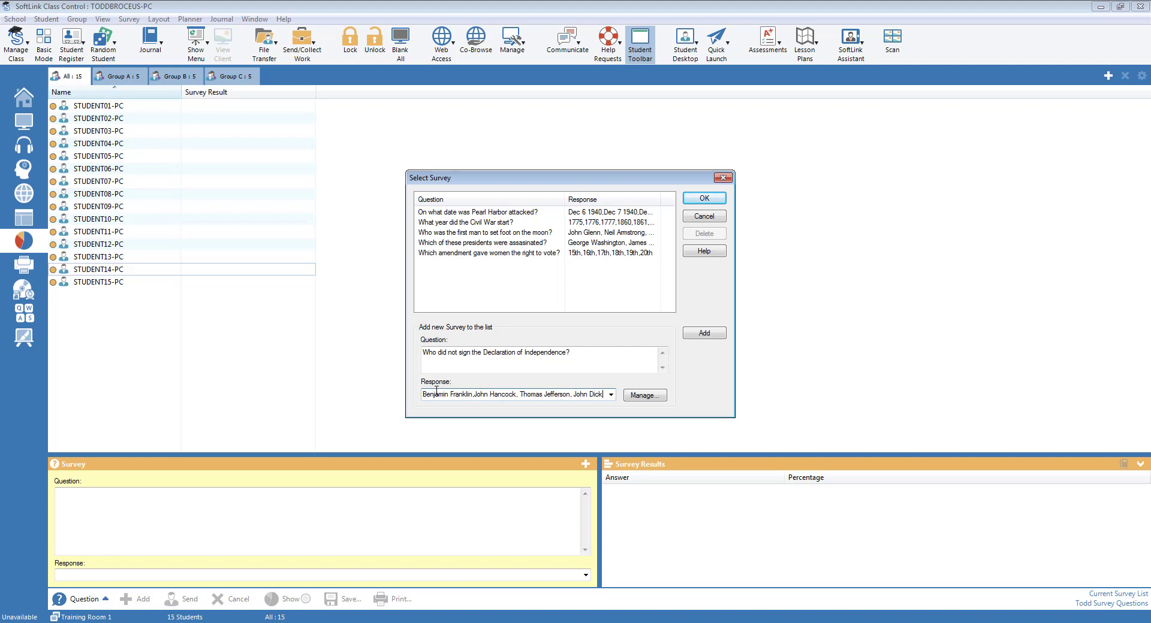
{"action": "type", "text": "enson,"}
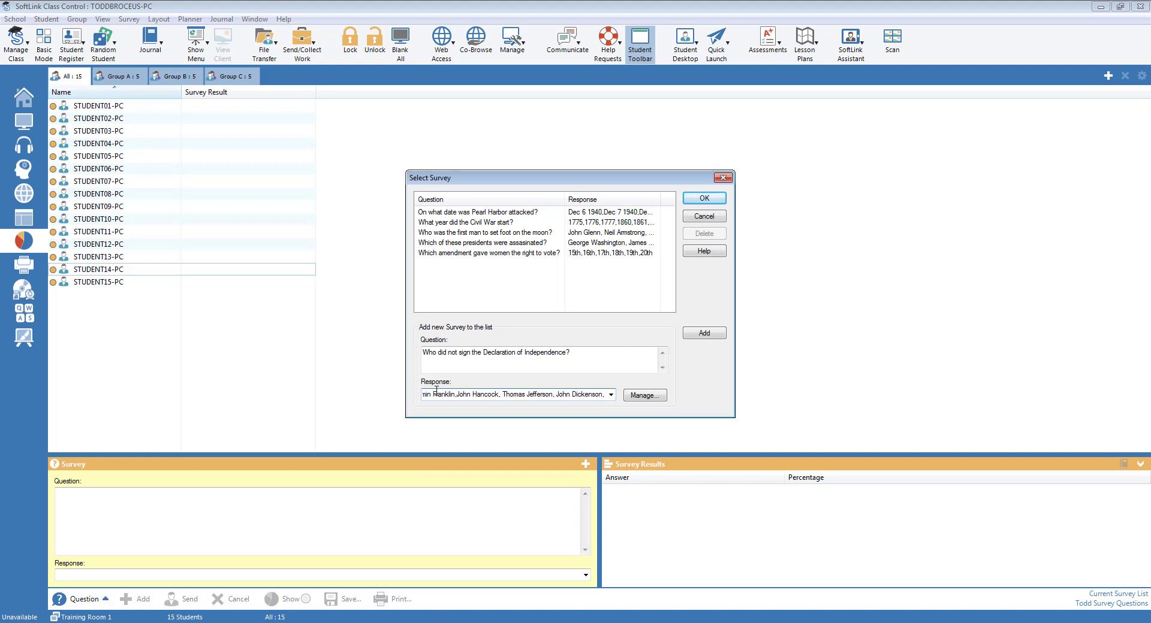
{"action": "type", "text": " James"}
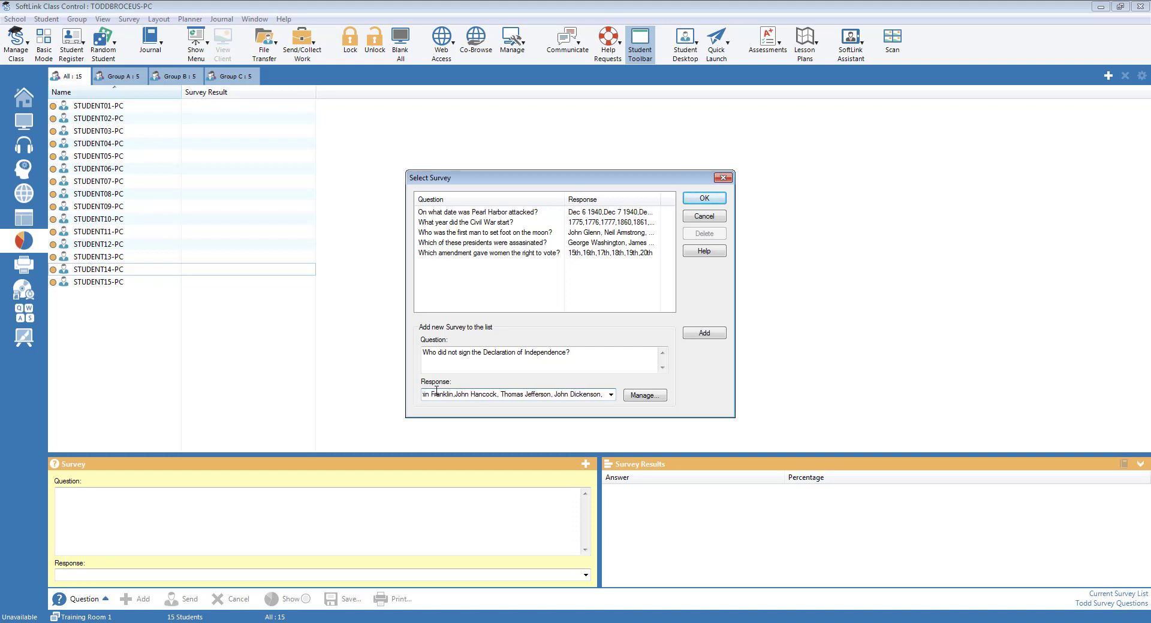
{"action": "type", "text": " Smith"}
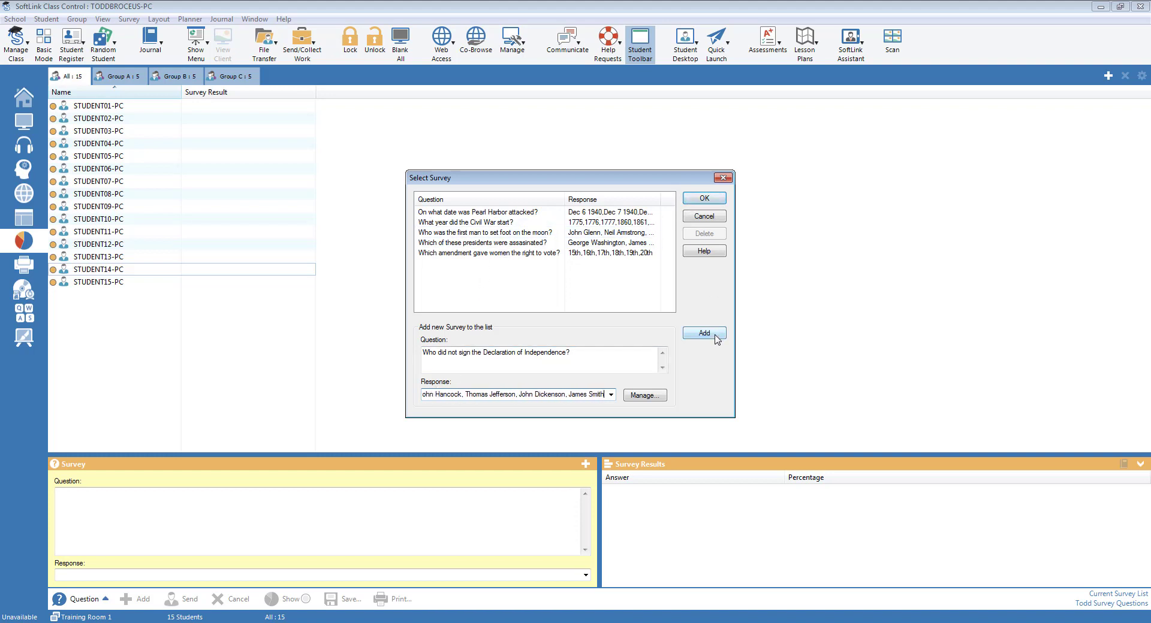
{"action": "left_click", "coordinate": [717, 334]}
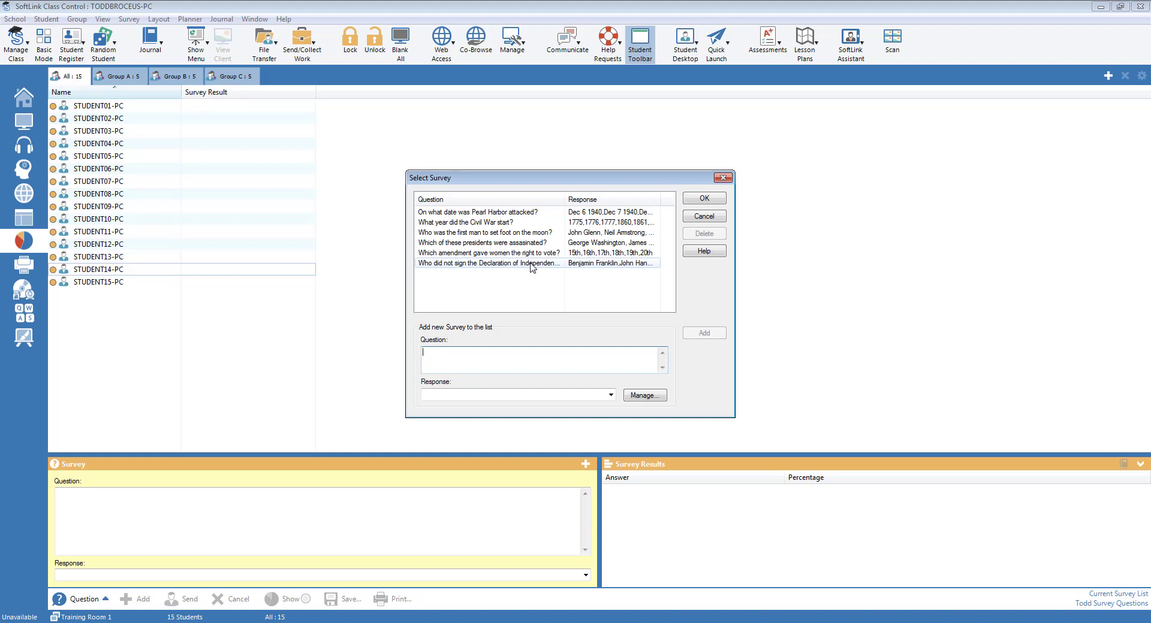
{"action": "left_click", "coordinate": [532, 268]}
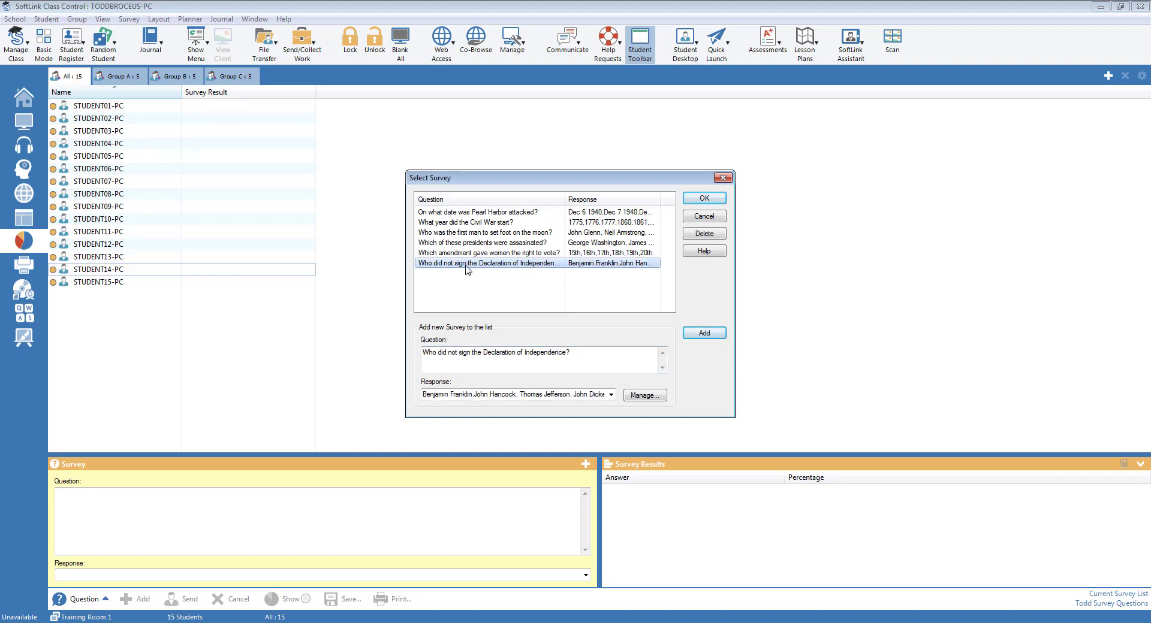
Step: Load the Declaration of Independence question and send the survey to all 15 students
{"action": "left_click", "coordinate": [702, 199]}
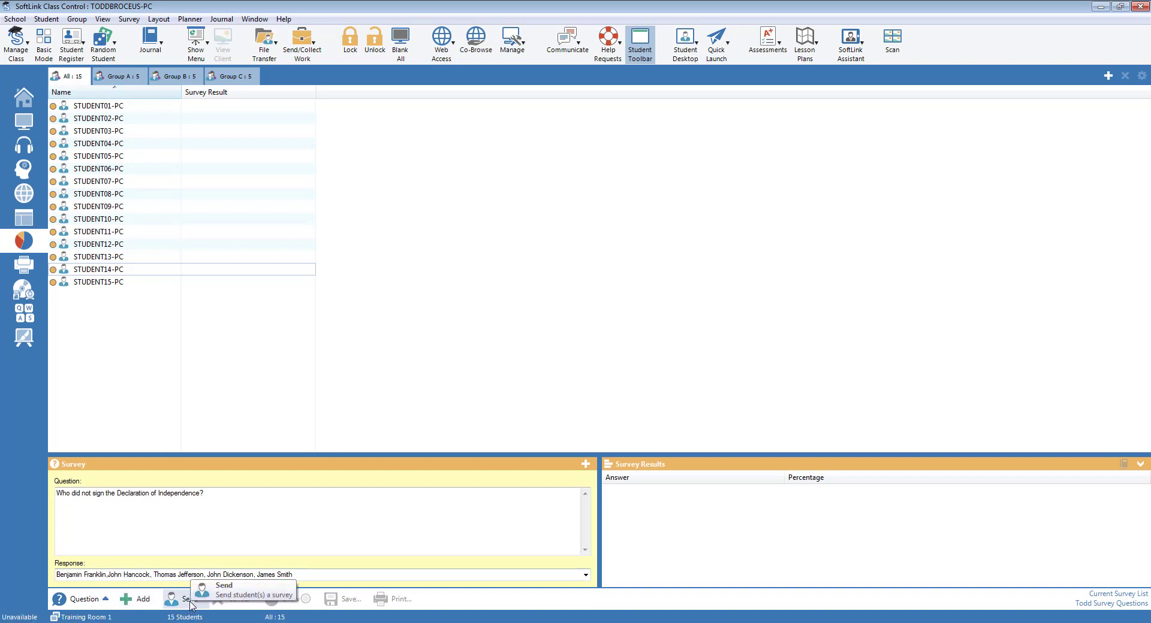
{"action": "left_click", "coordinate": [192, 602]}
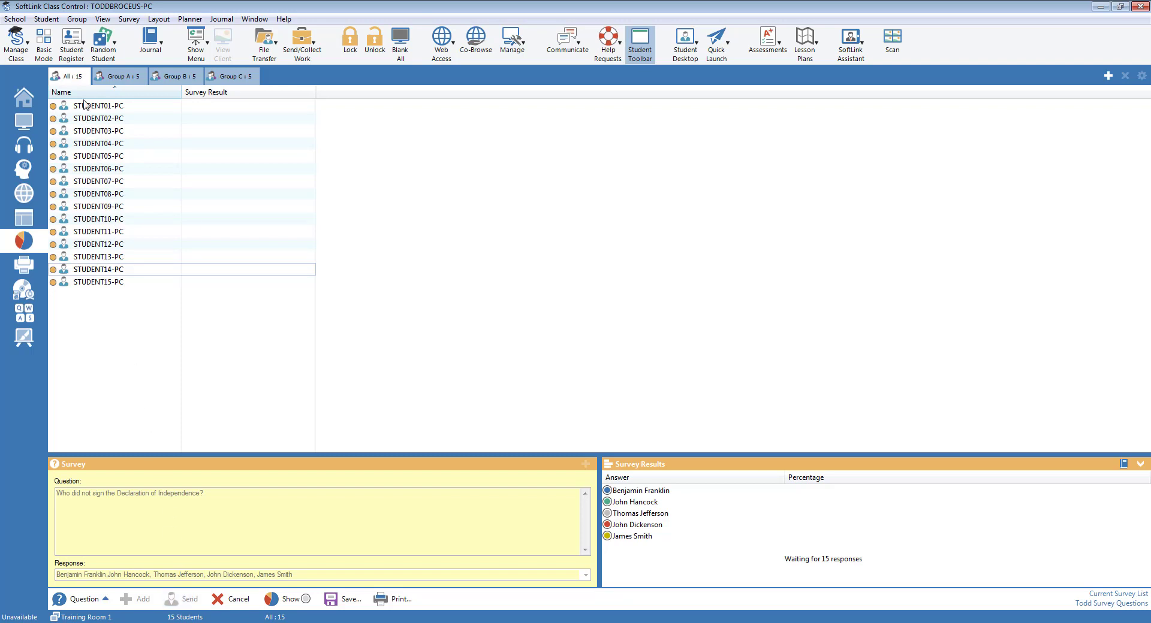
Step: Answer 'John Dickenson' on STUDENT01-PC's survey through its remote view, then view STUDENT02-PC
{"action": "double_click", "coordinate": [84, 105]}
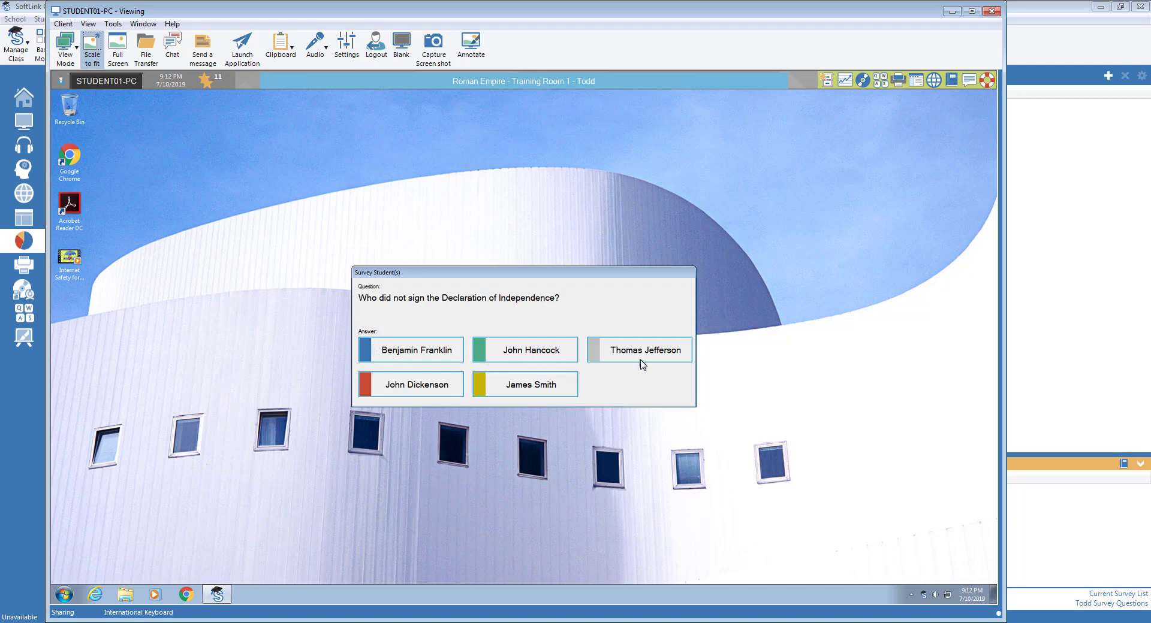
{"action": "left_click", "coordinate": [408, 388]}
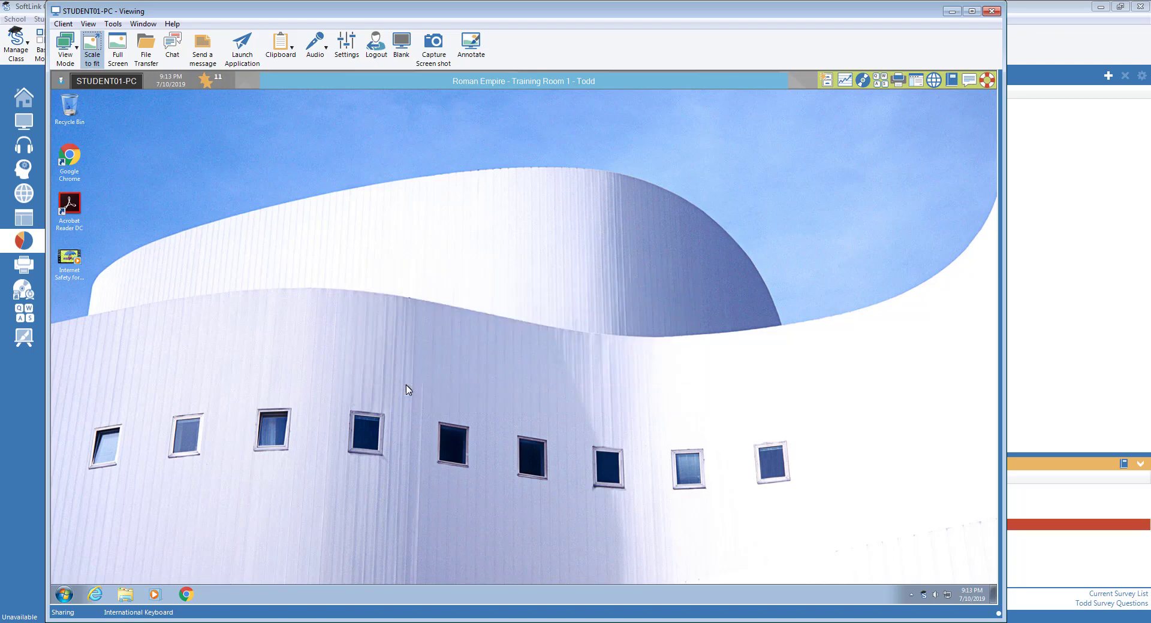
{"action": "left_click", "coordinate": [992, 11]}
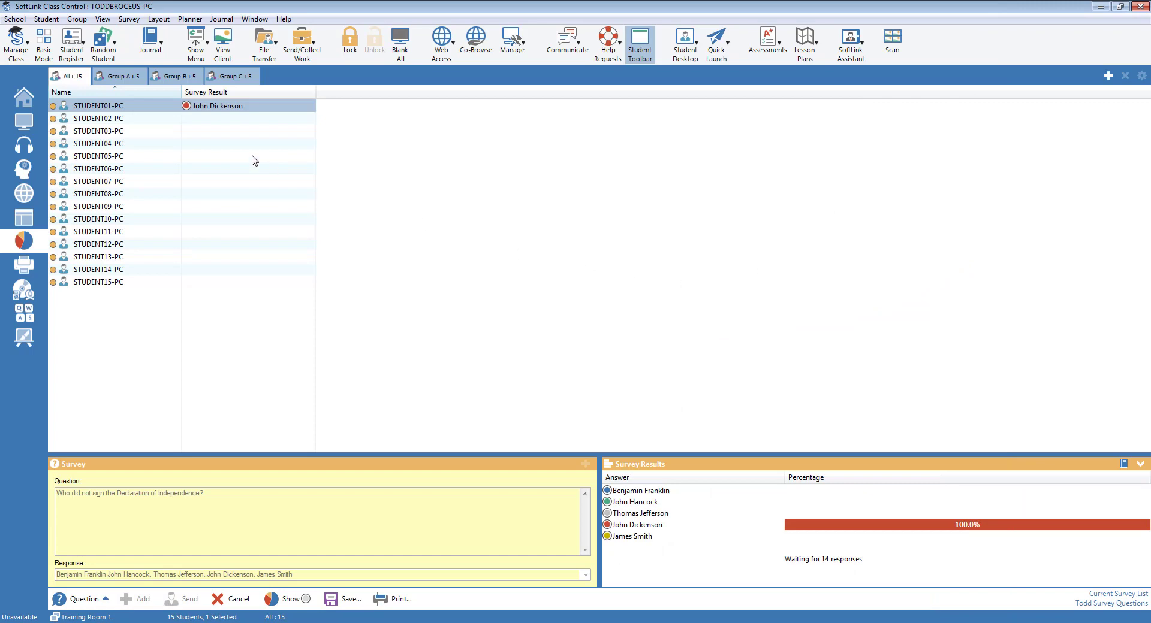
{"action": "double_click", "coordinate": [133, 119]}
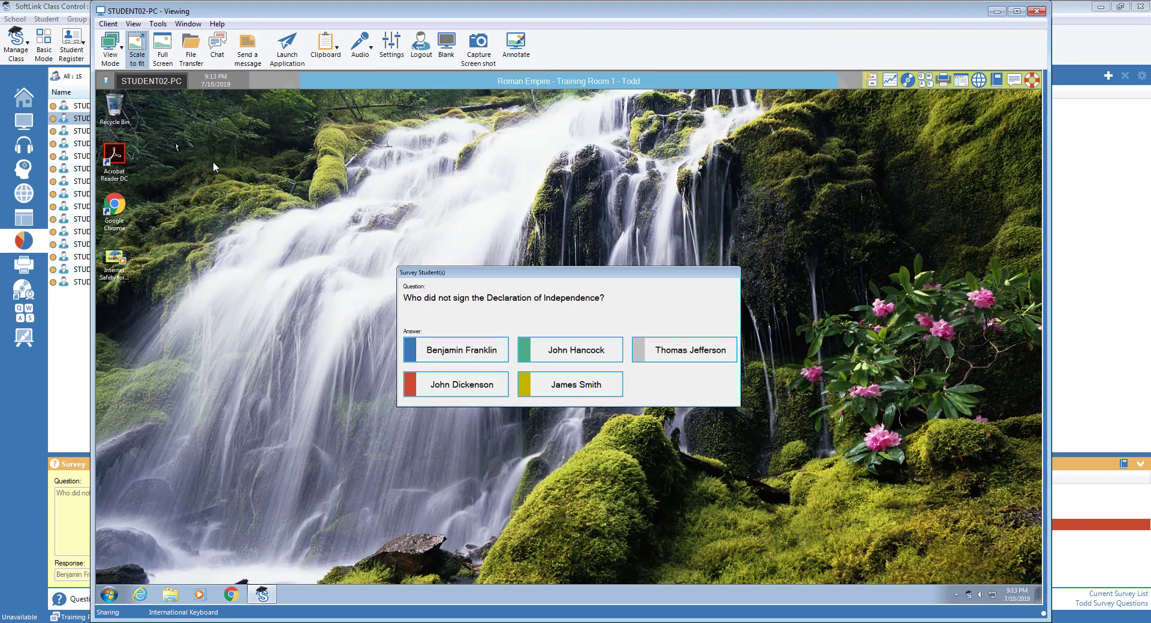
{"action": "left_click", "coordinate": [579, 355]}
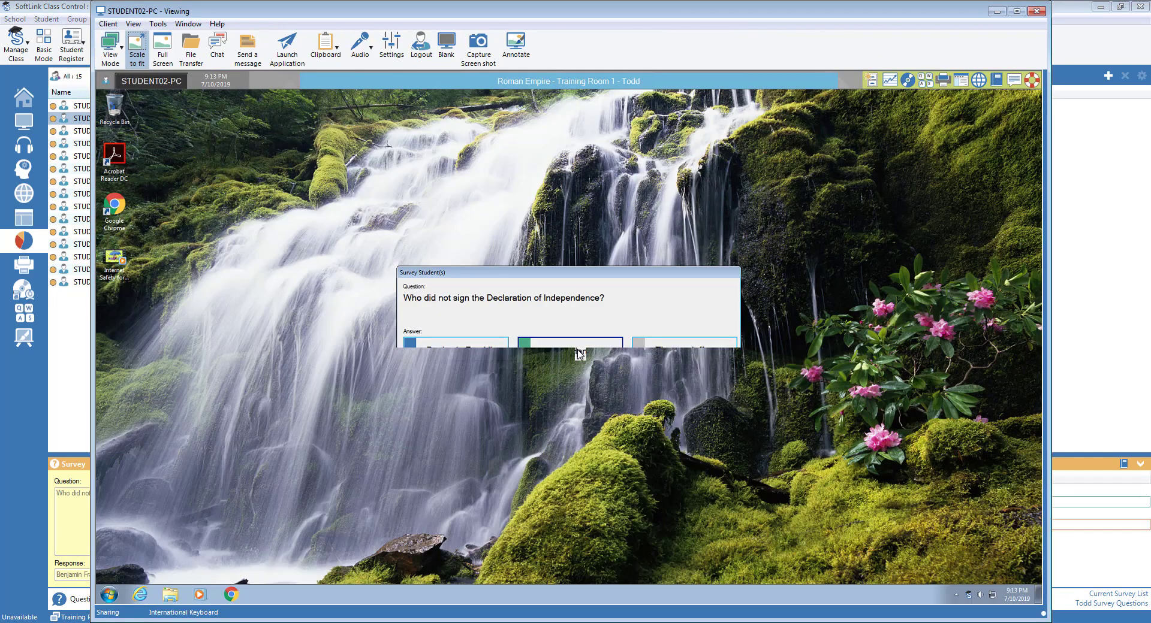
{"action": "left_click", "coordinate": [1042, 12]}
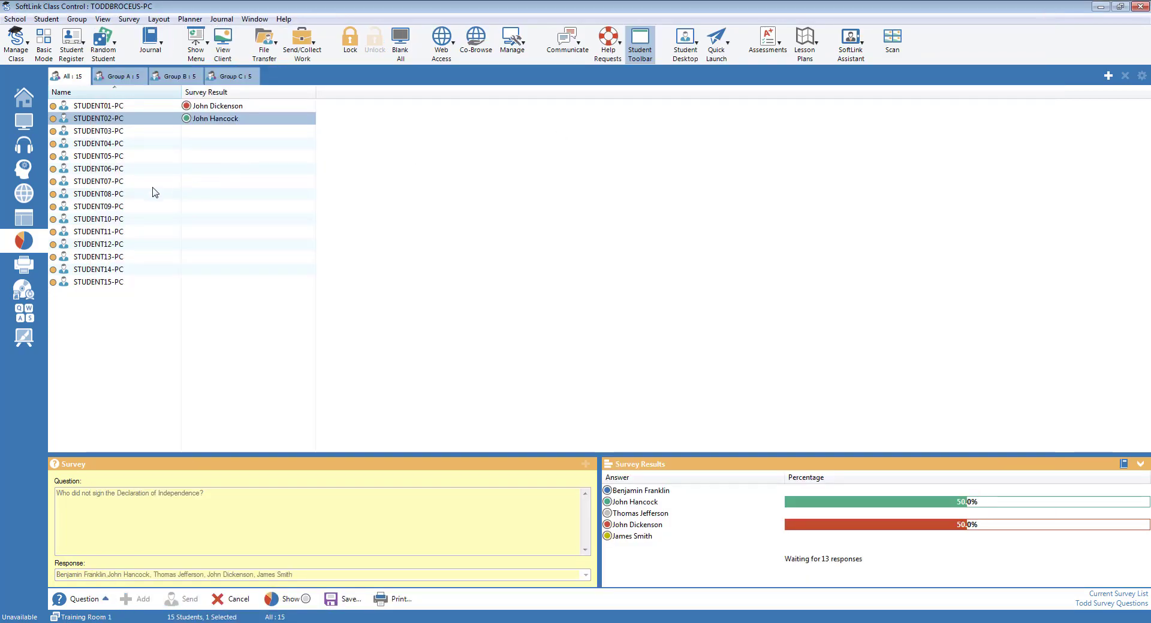
{"action": "double_click", "coordinate": [118, 132]}
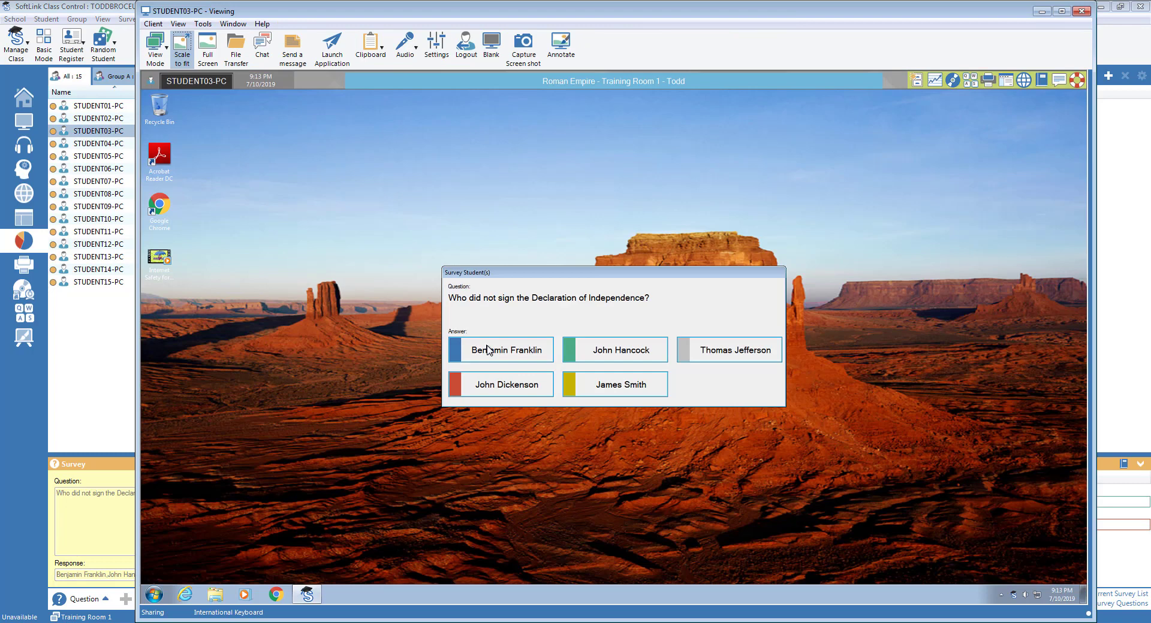
{"action": "left_click", "coordinate": [487, 350]}
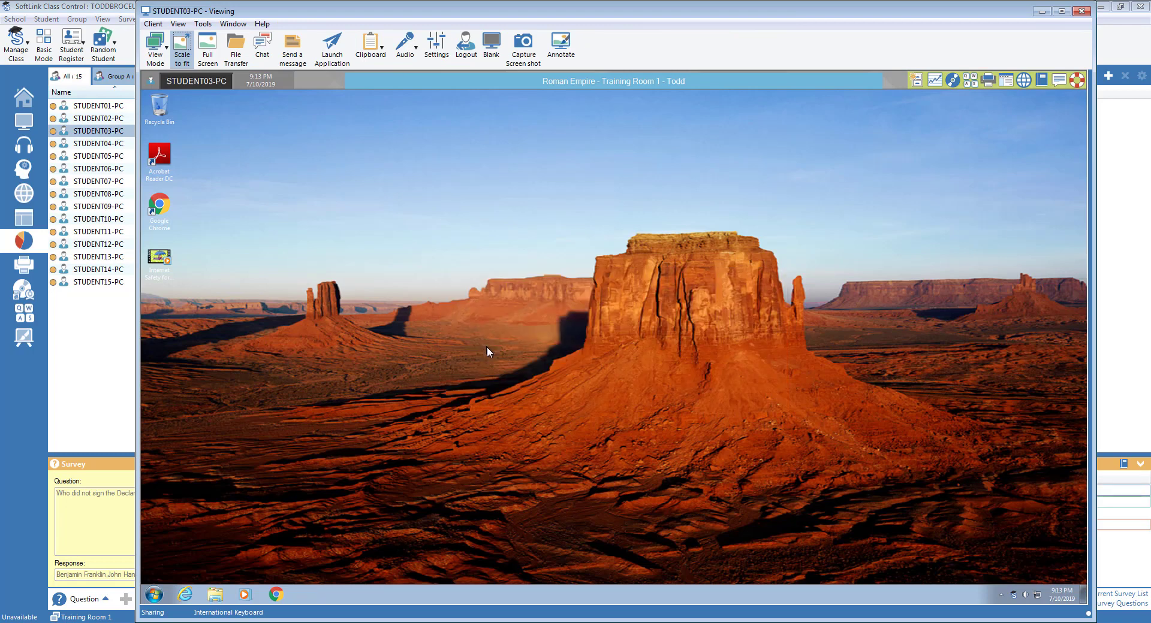
{"action": "left_click", "coordinate": [1081, 12]}
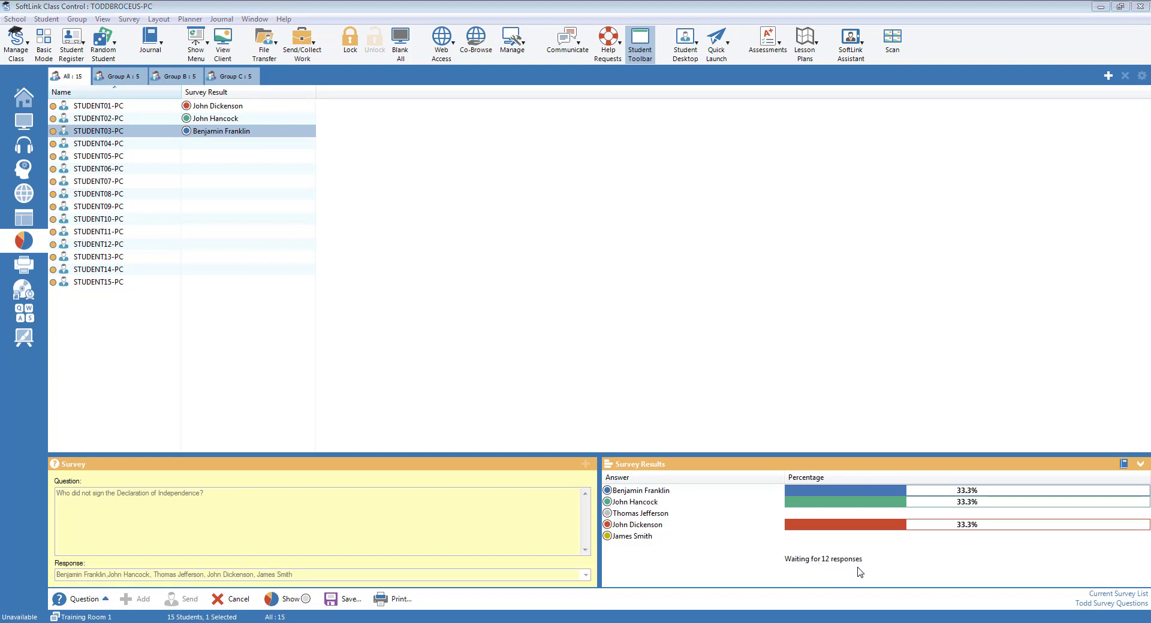
{"action": "mouse_move", "coordinate": [231, 112]}
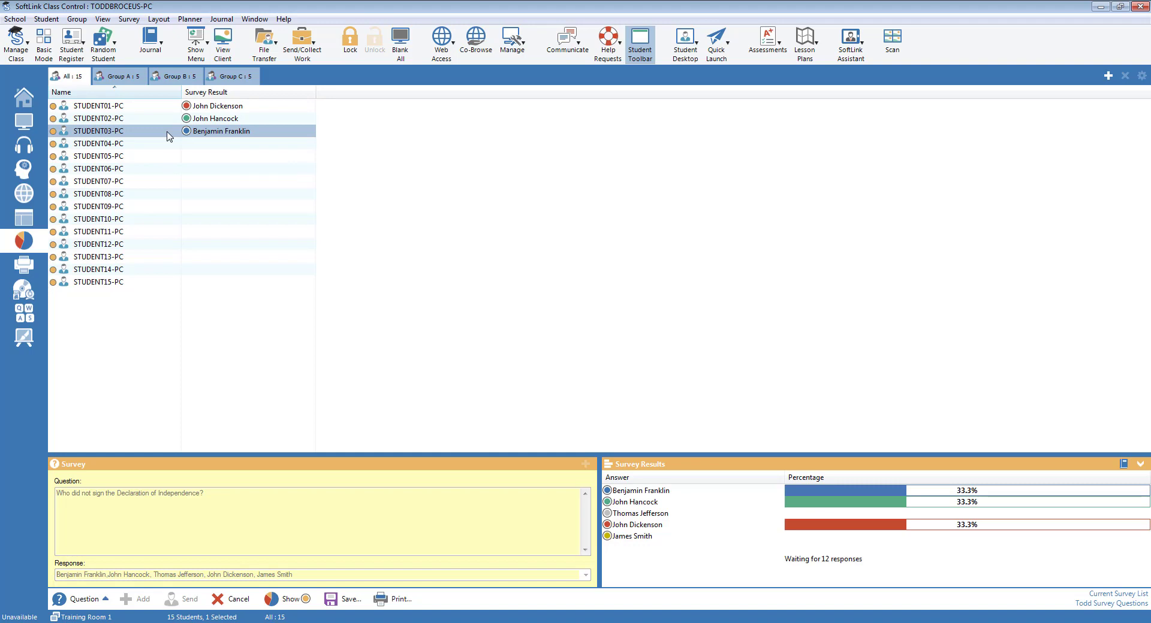
{"action": "double_click", "coordinate": [167, 132]}
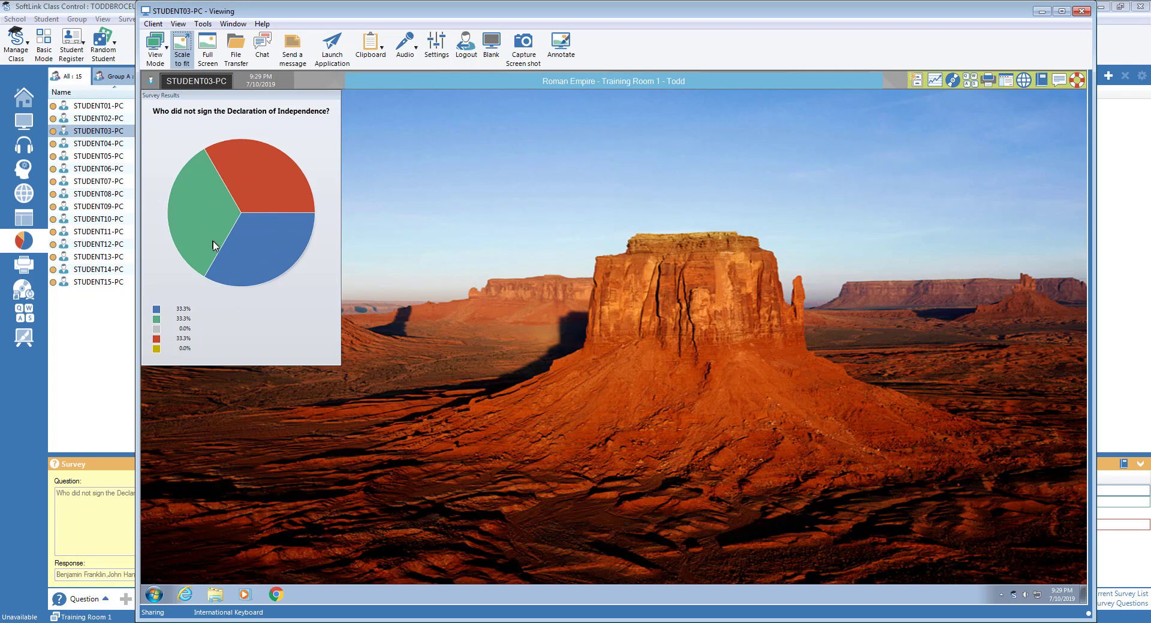
{"action": "left_click", "coordinate": [1079, 12]}
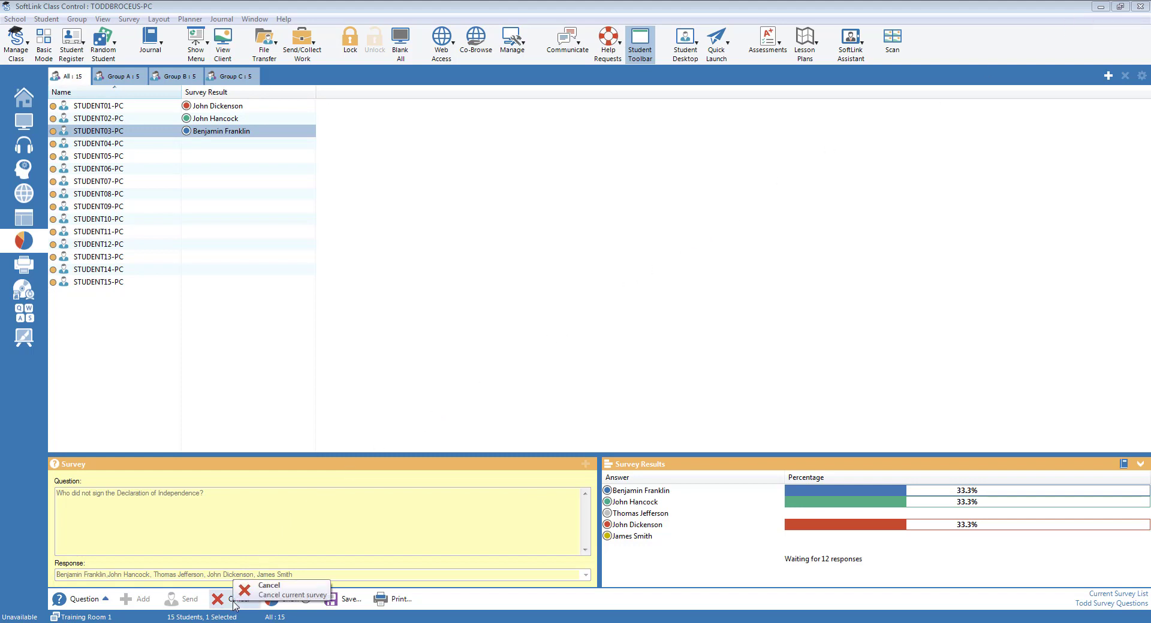
Step: Cancel the running survey and dismiss the saved-question list without choosing a question
{"action": "left_click", "coordinate": [234, 600]}
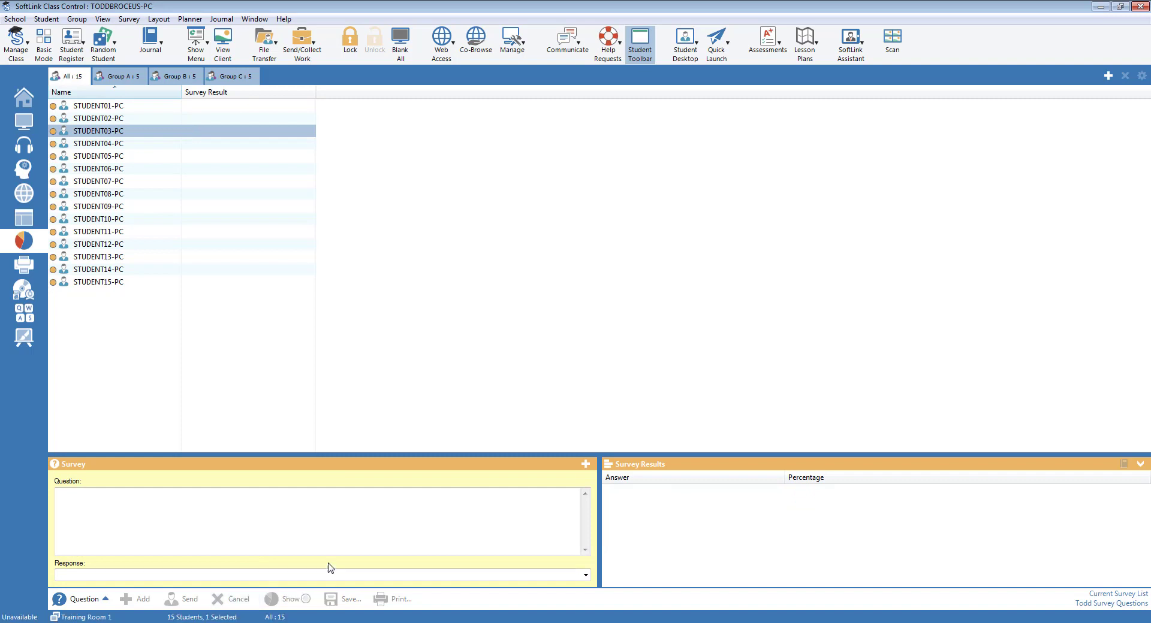
{"action": "left_click", "coordinate": [586, 465]}
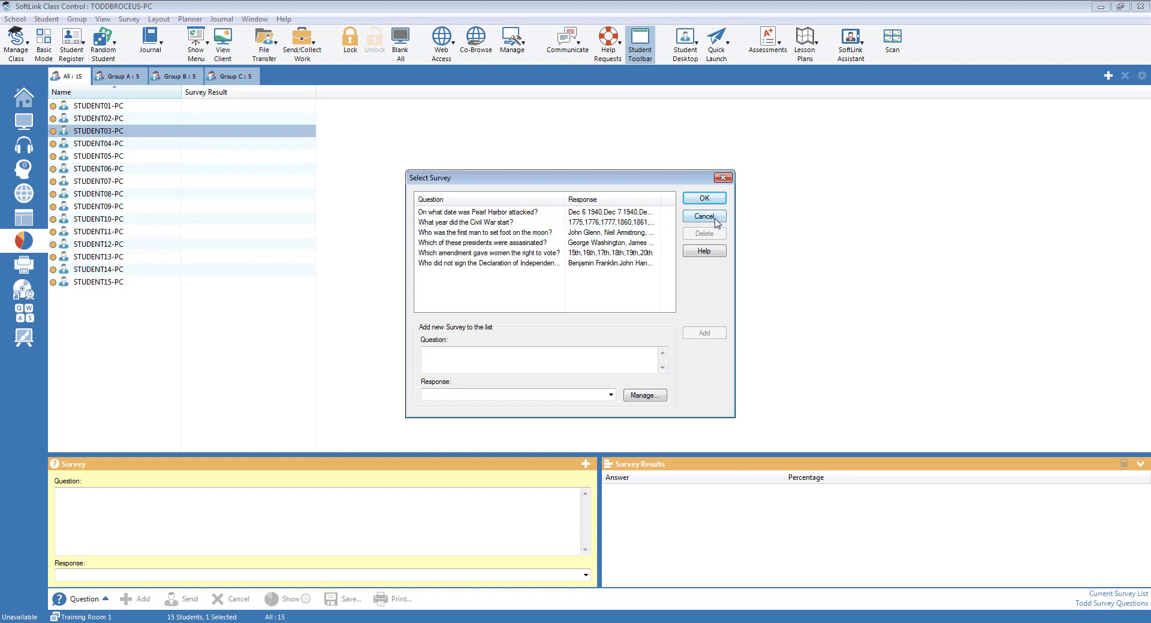
{"action": "left_click", "coordinate": [704, 216]}
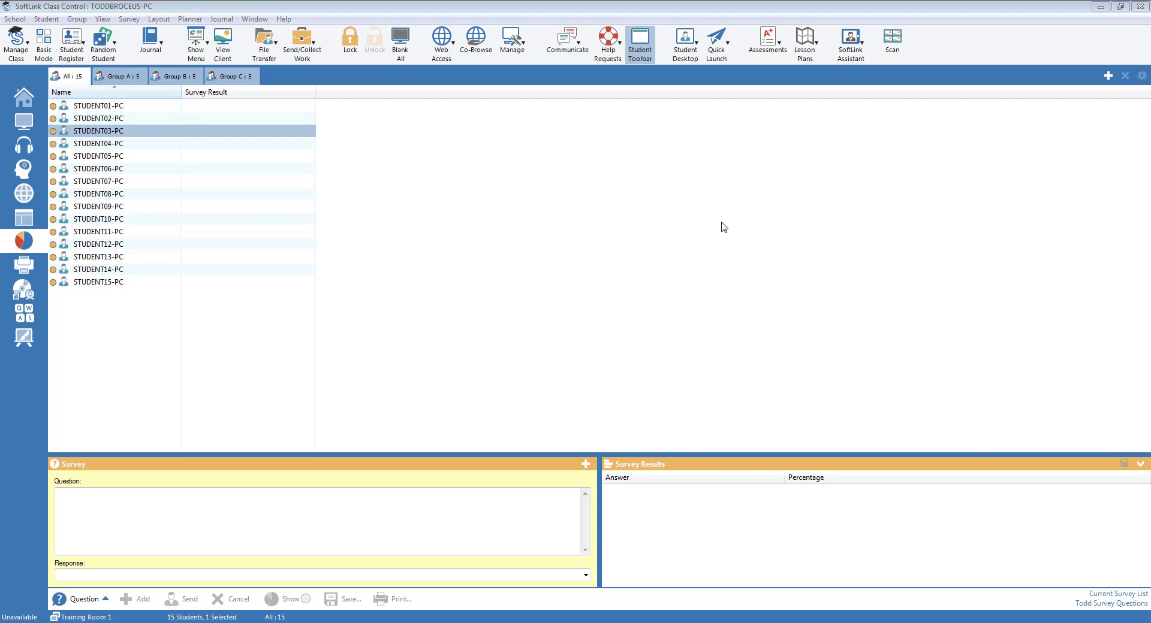
{"action": "left_click", "coordinate": [318, 324]}
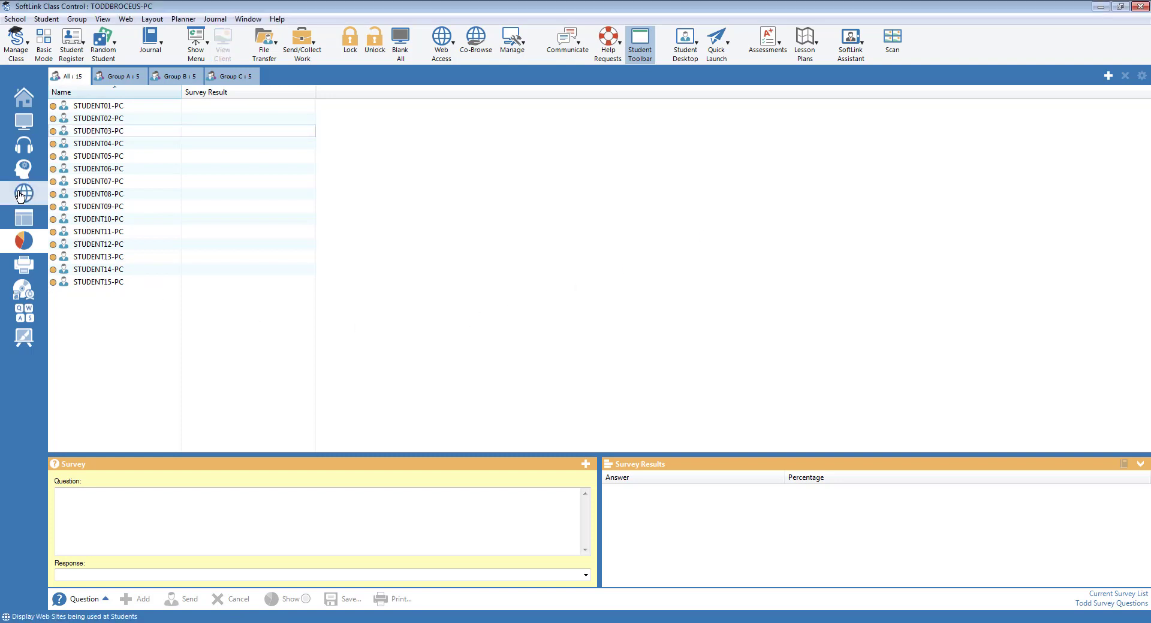
{"action": "left_click", "coordinate": [20, 196]}
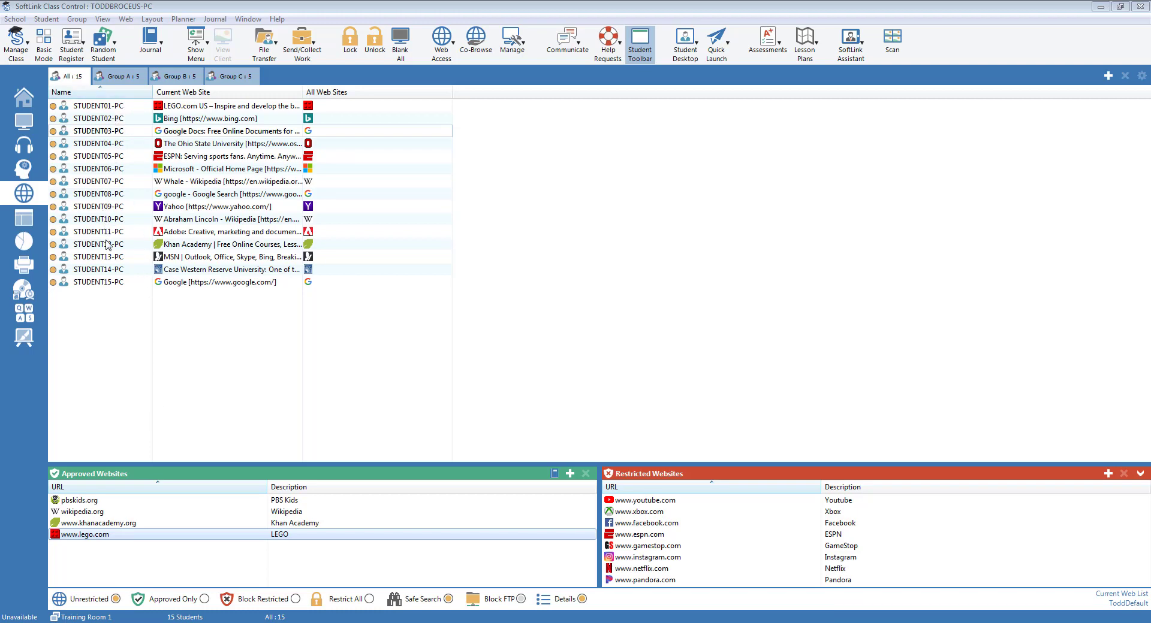
{"action": "mouse_move", "coordinate": [118, 292]}
{"action": "mouse_move", "coordinate": [225, 286]}
{"action": "mouse_move", "coordinate": [320, 131]}
{"action": "left_click", "coordinate": [277, 601]}
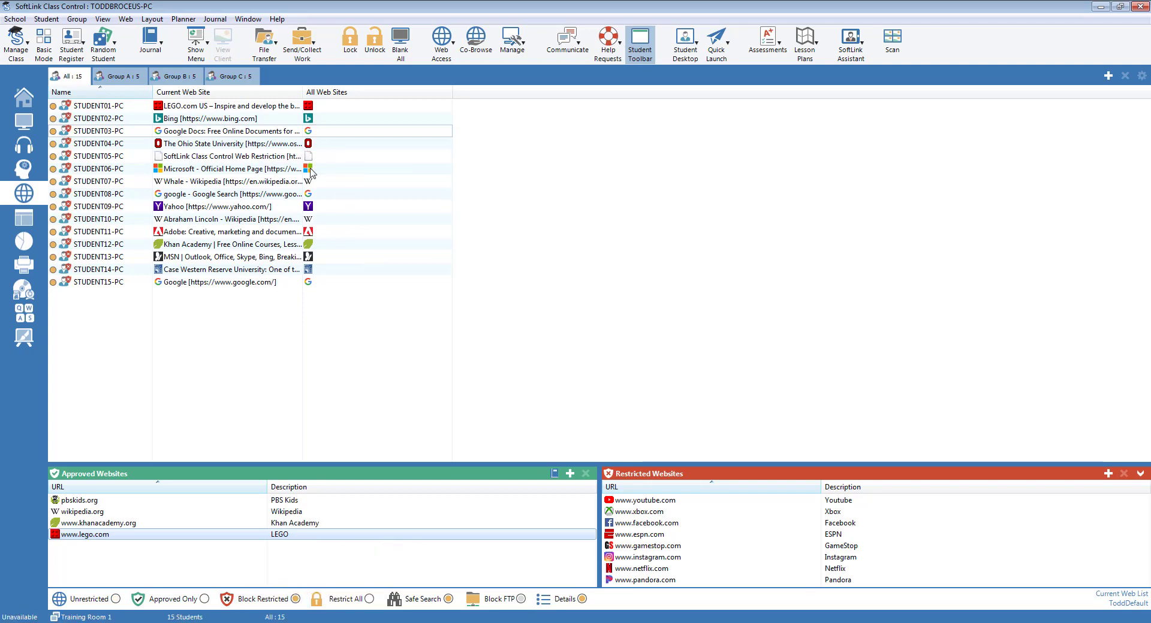
{"action": "mouse_move", "coordinate": [310, 268]}
{"action": "mouse_move", "coordinate": [305, 161]}
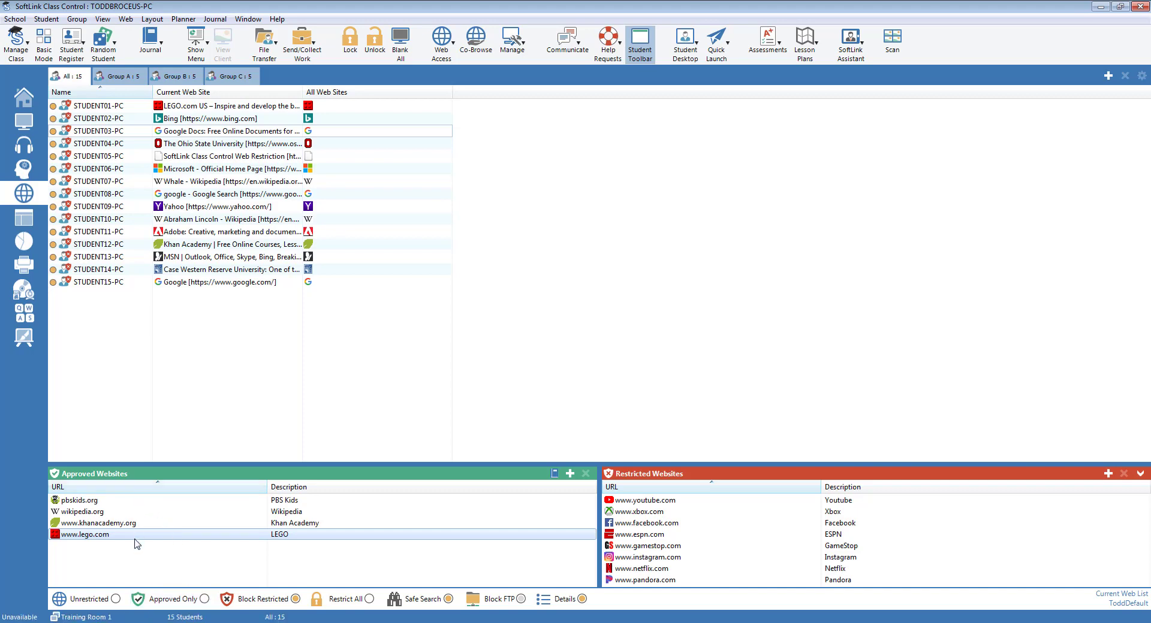
Step: Set all students to Approved Only browsing and select wikipedia.org in the approved list
{"action": "left_click", "coordinate": [172, 605]}
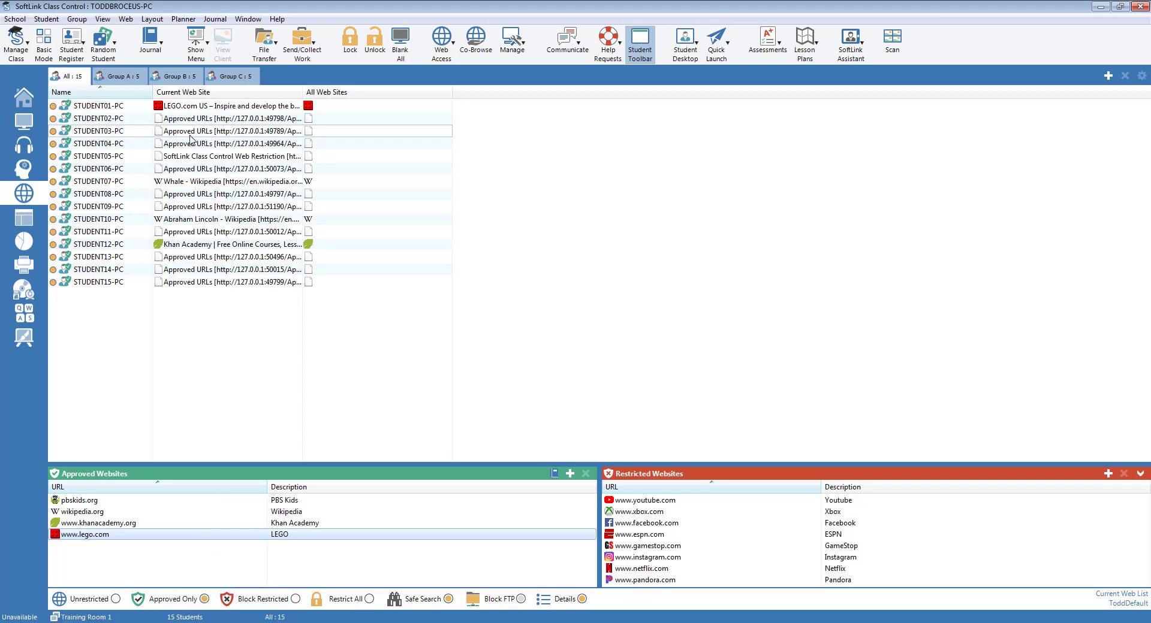
{"action": "mouse_move", "coordinate": [160, 110]}
{"action": "mouse_move", "coordinate": [180, 186]}
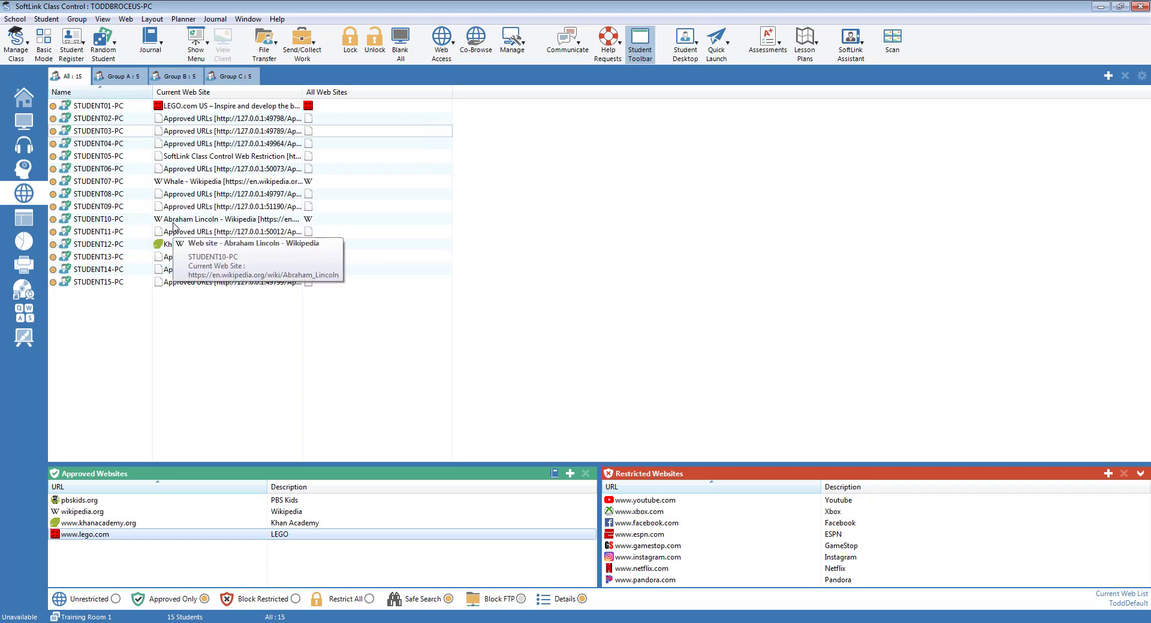
{"action": "mouse_move", "coordinate": [200, 226]}
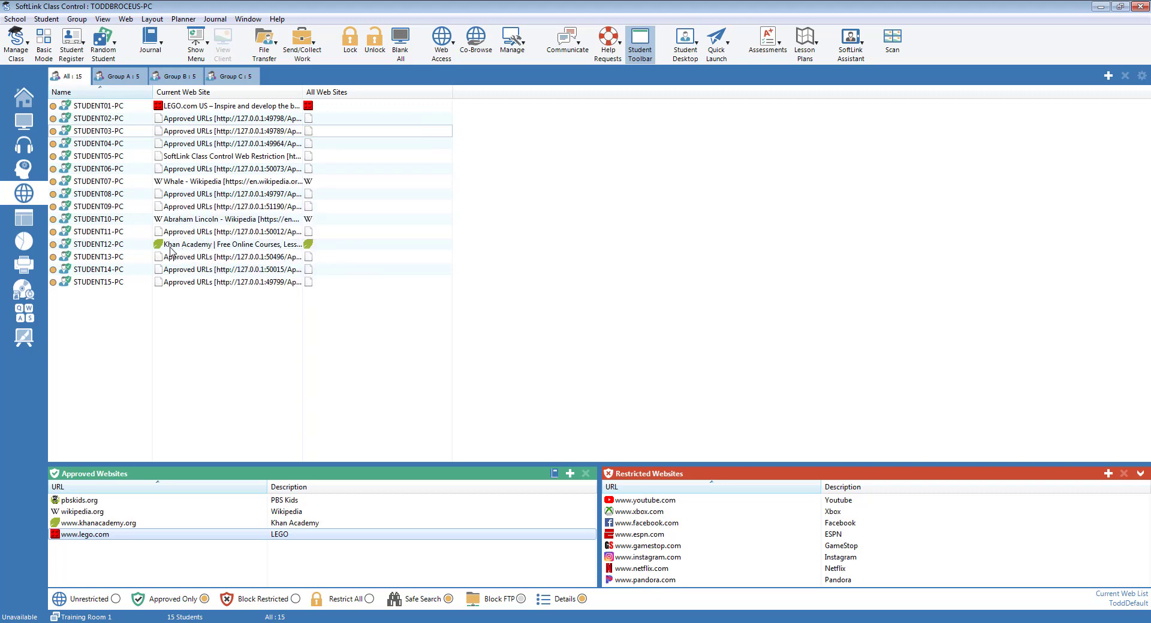
{"action": "mouse_move", "coordinate": [179, 249]}
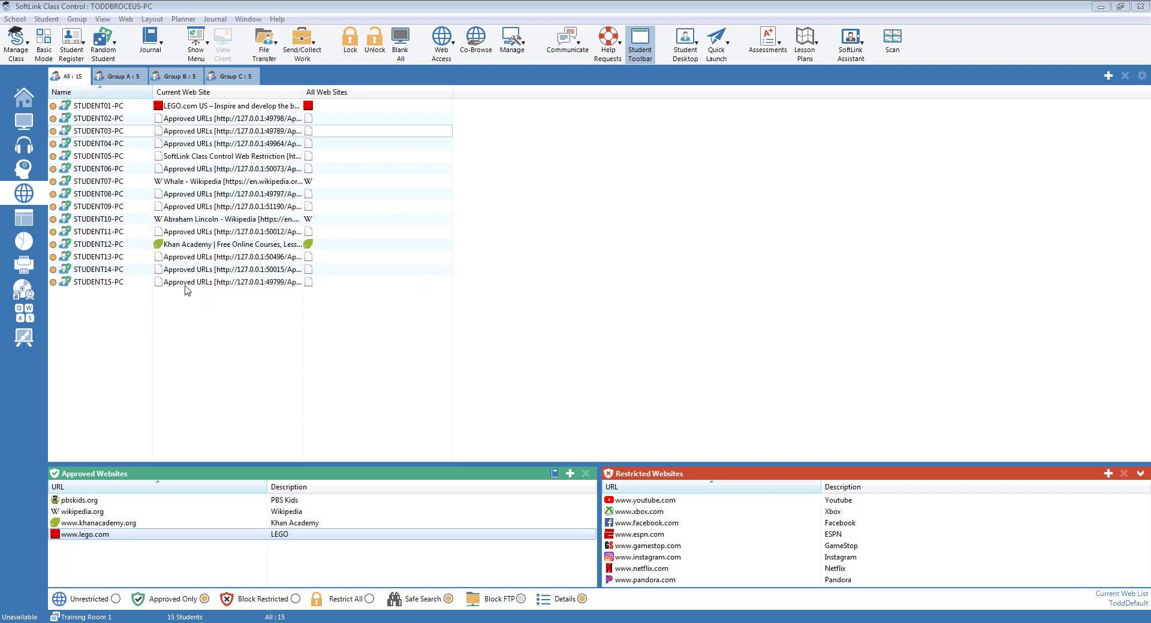
{"action": "left_click", "coordinate": [88, 513]}
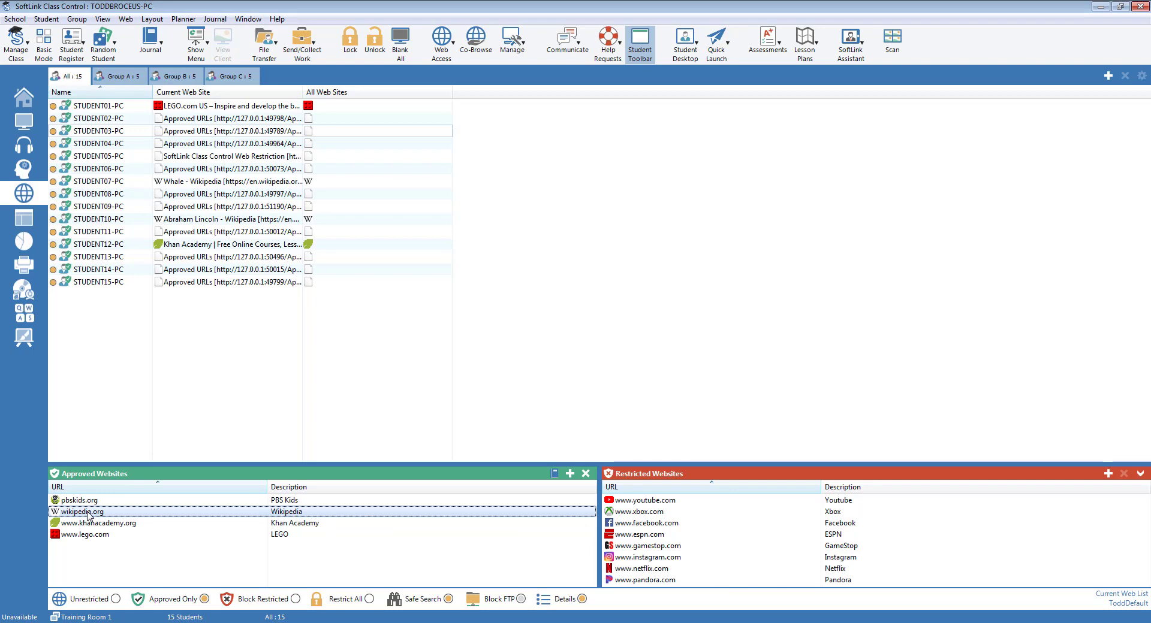
Step: Send wikipedia.org from the Approved Websites list to all 15 student PCs
{"action": "right_click", "coordinate": [88, 514]}
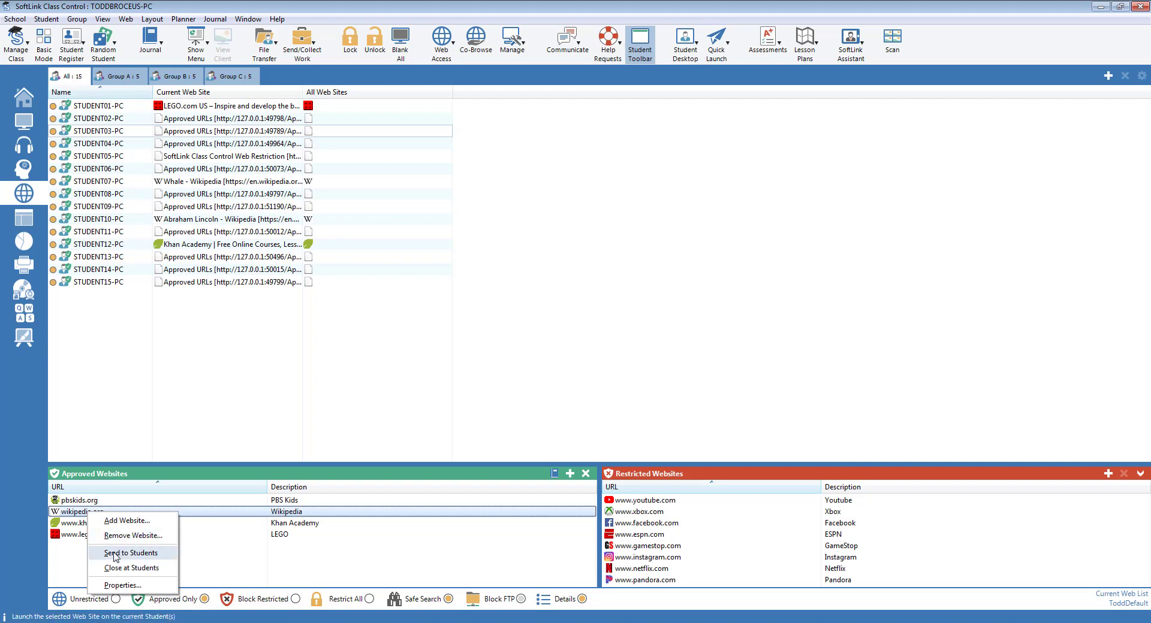
{"action": "left_click", "coordinate": [116, 554]}
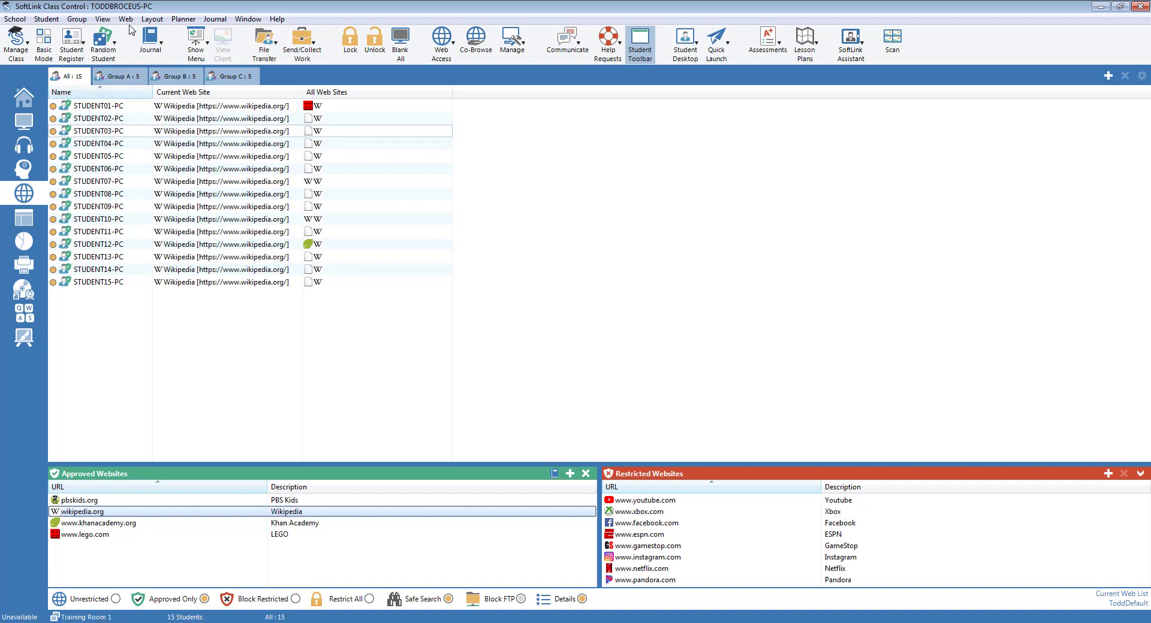
{"action": "left_click", "coordinate": [126, 19]}
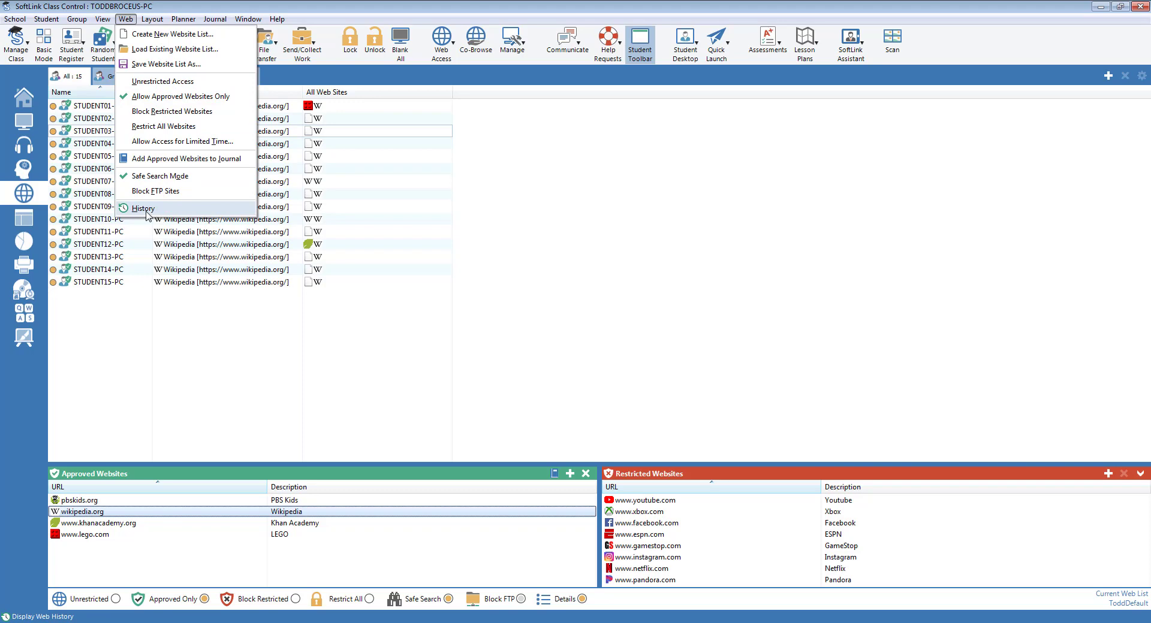
{"action": "left_click", "coordinate": [144, 208]}
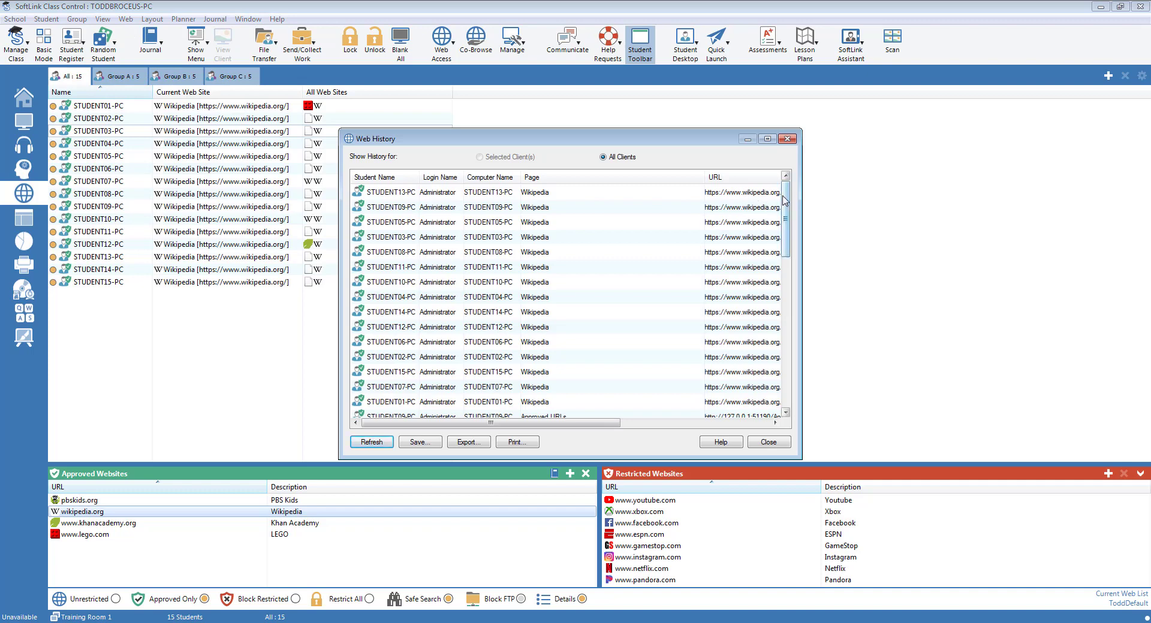
{"action": "mouse_move", "coordinate": [784, 200]}
{"action": "left_mouse_down"}
{"action": "mouse_move", "coordinate": [786, 227]}
{"action": "mouse_move", "coordinate": [785, 211]}
{"action": "left_mouse_up"}
{"action": "left_click_drag", "start_coordinate": [605, 423], "coordinate": [756, 424]}
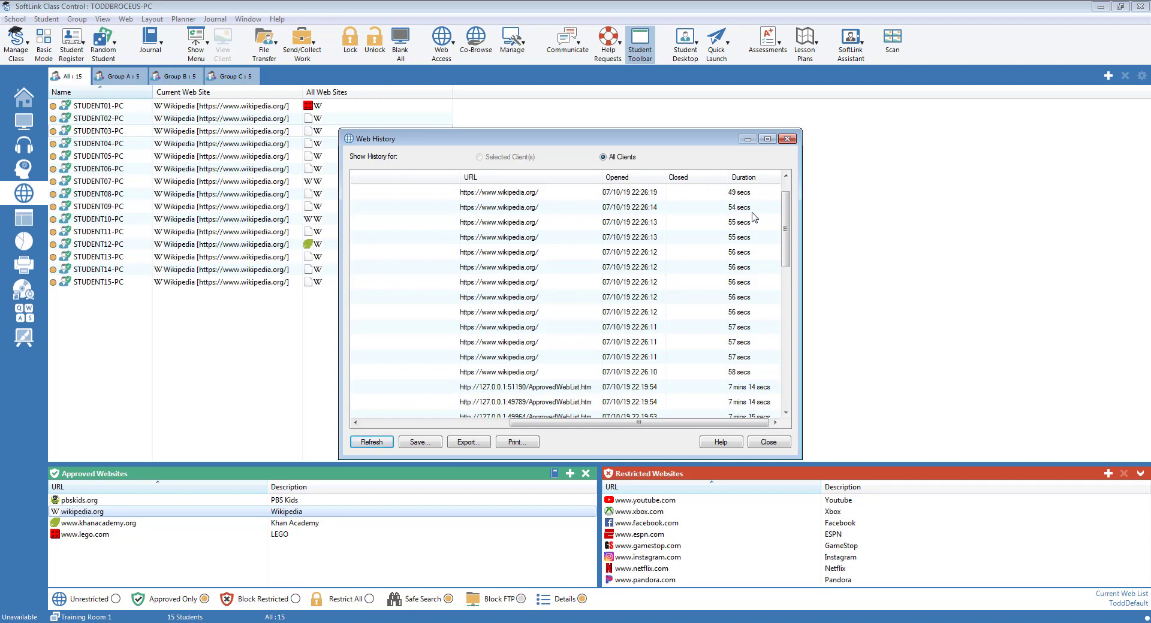
{"action": "left_click", "coordinate": [778, 443]}
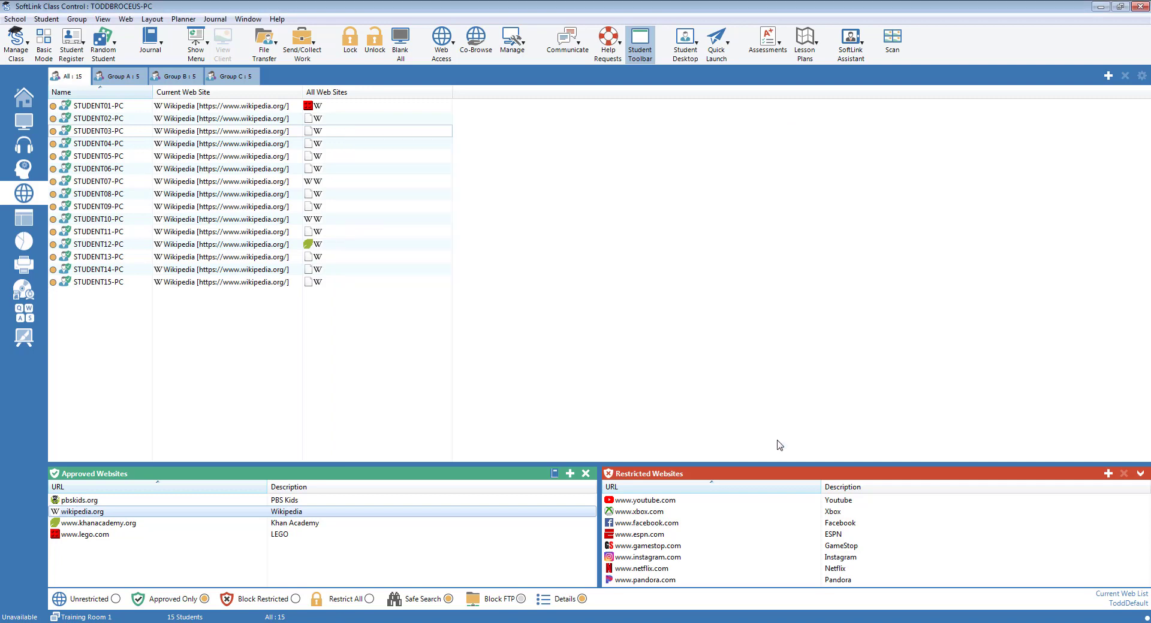